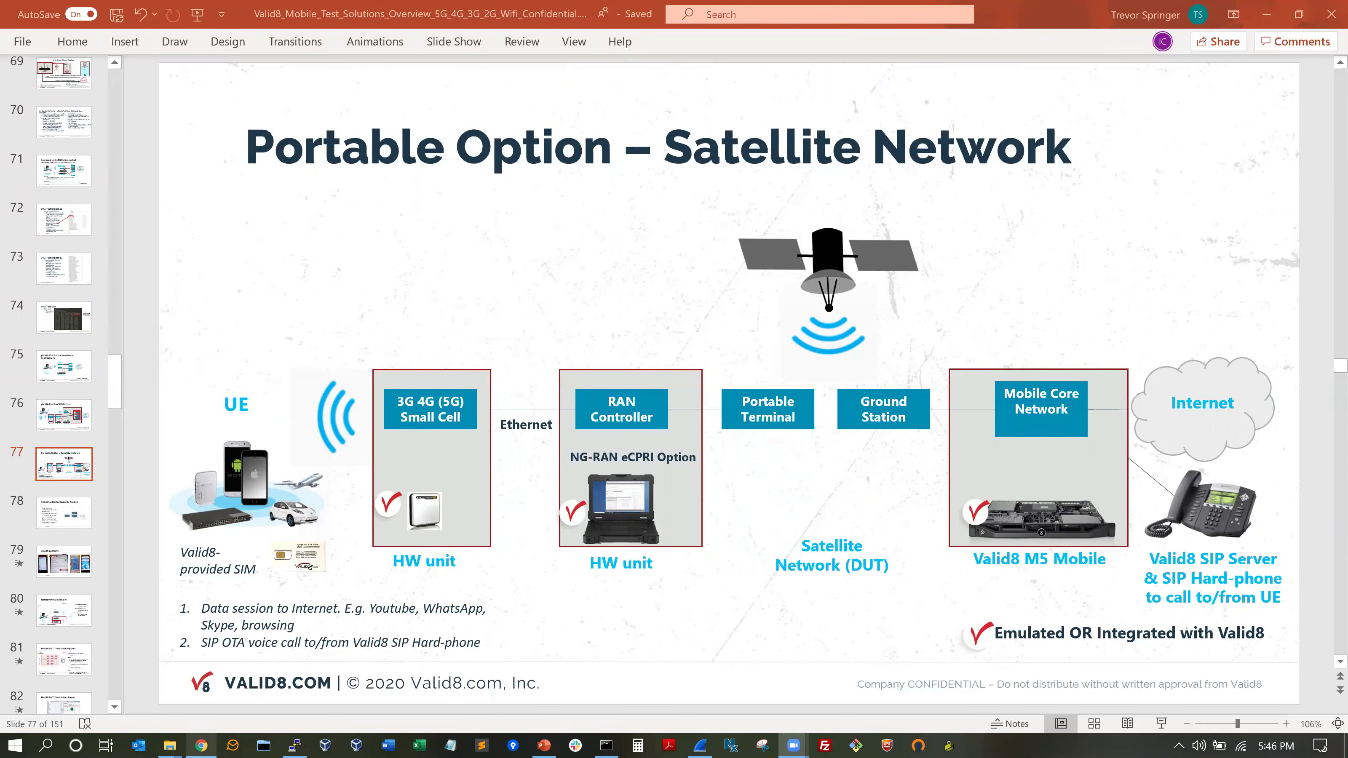
Step: List the esxi5.valid8.local virtual machines and widen the Virtual machine column to show the seven VM names
key("alt+Tab")
left_click(480, 21)
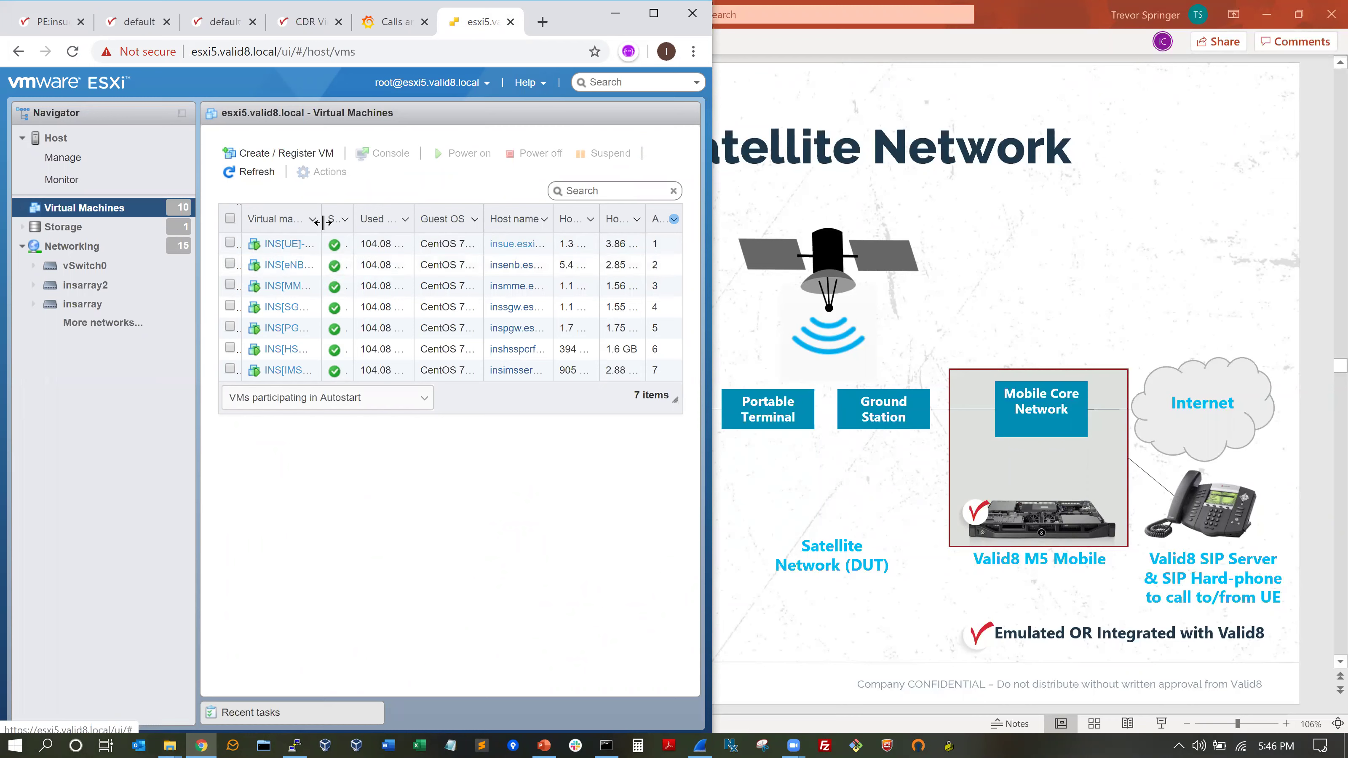
left_click_drag(322, 222, 325, 223)
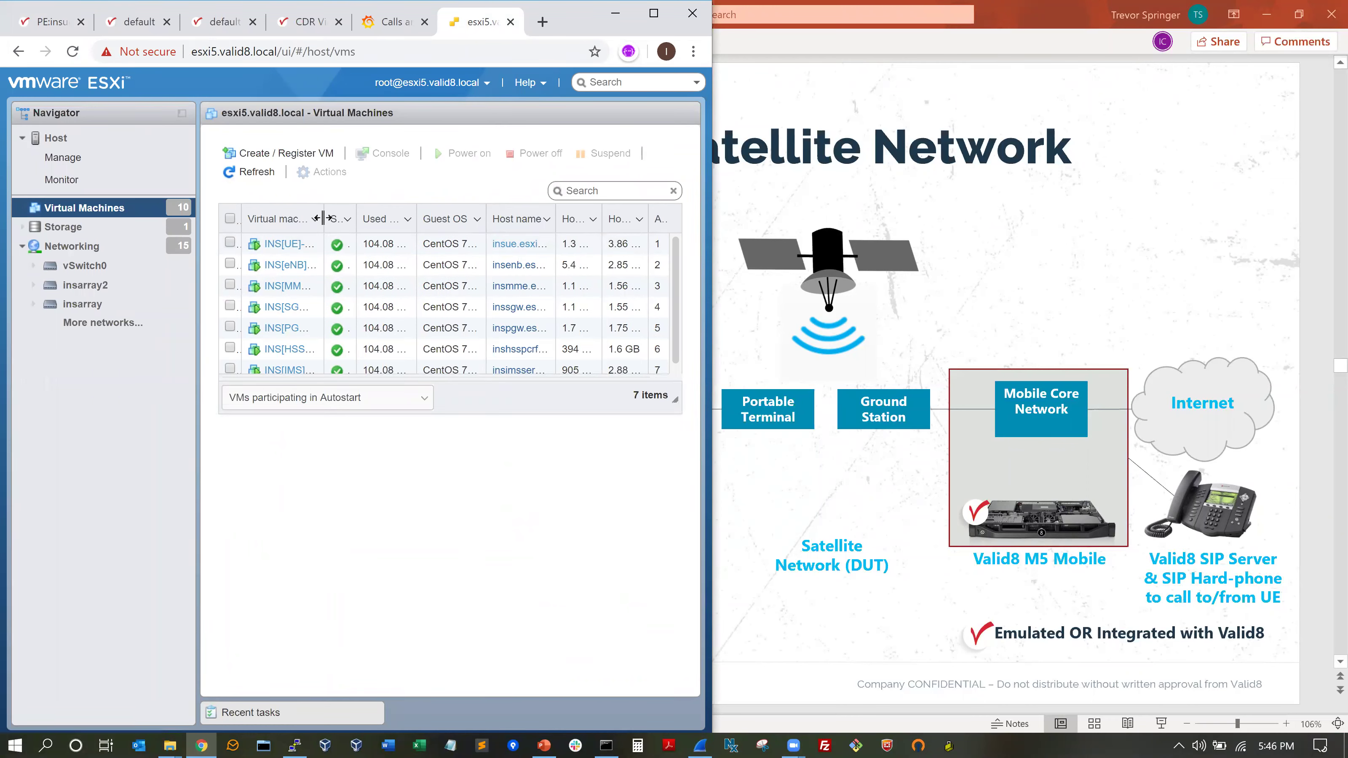
left_click_drag(325, 222, 333, 222)
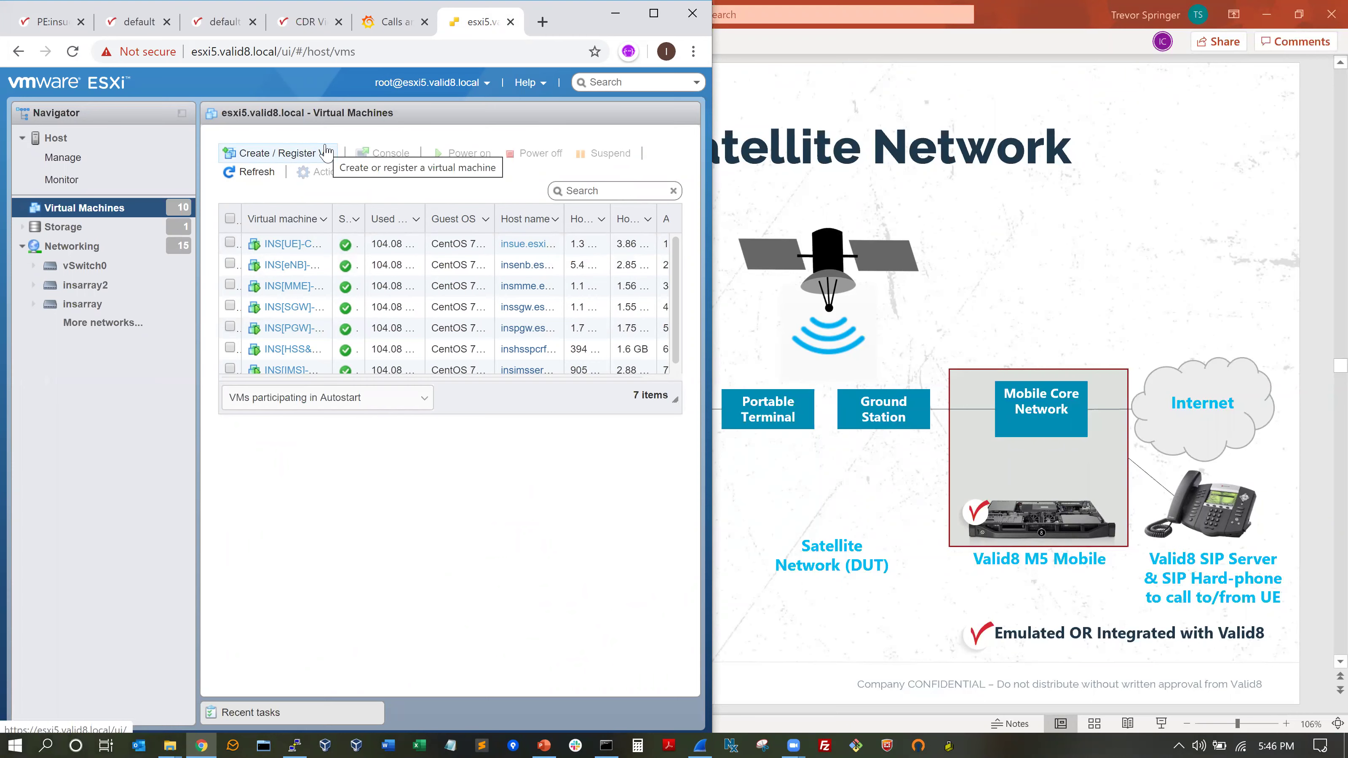
Step: Switch to the PE:insue simulator page and scroll down to the Events log and component tiles
left_click(59, 28)
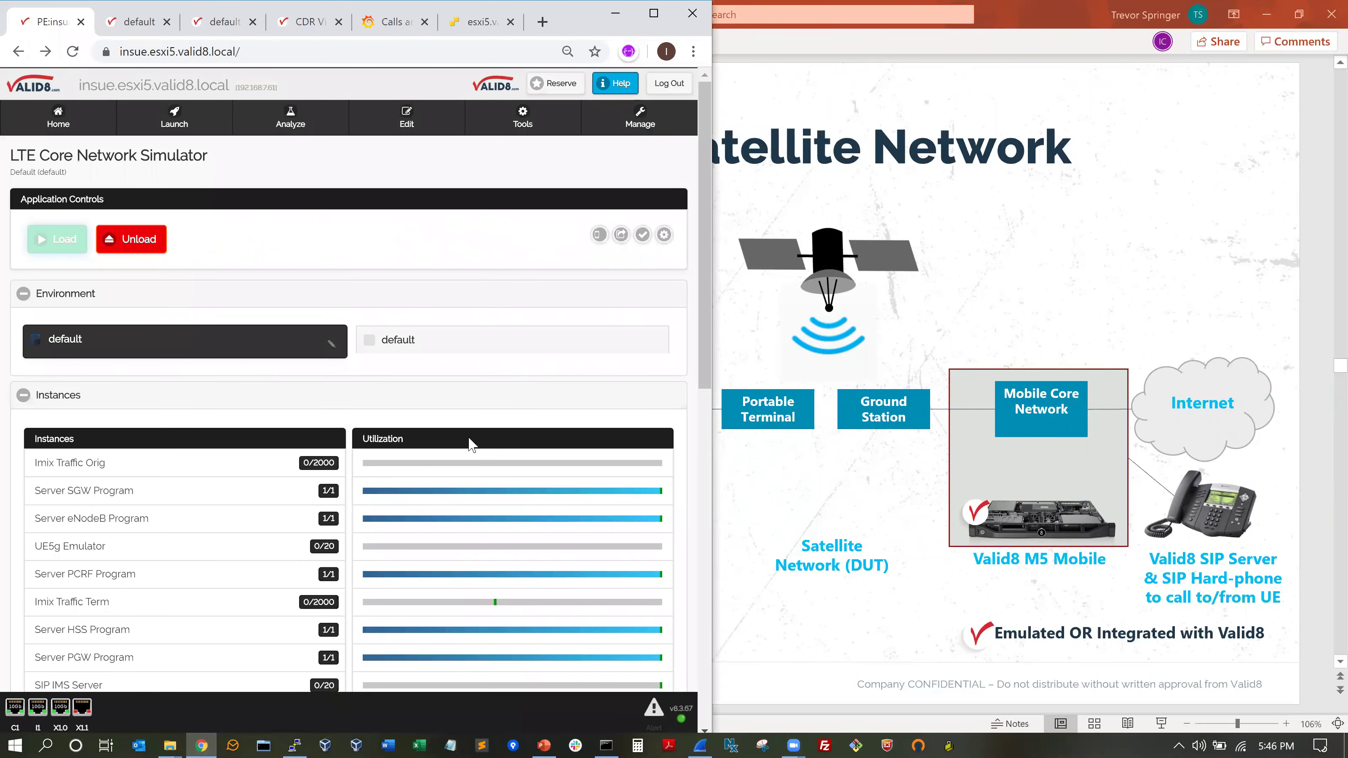
scroll(466, 445, "down", 5)
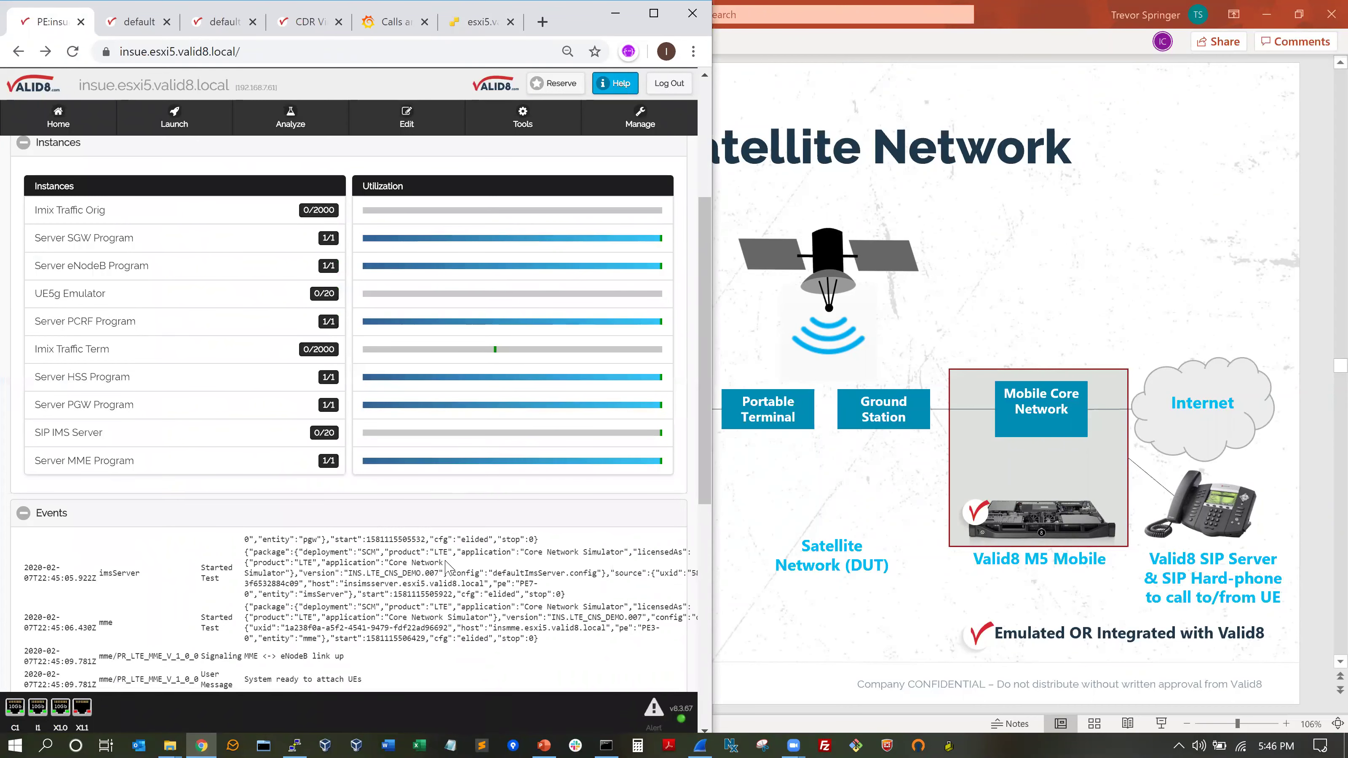
scroll(448, 567, "down", 2)
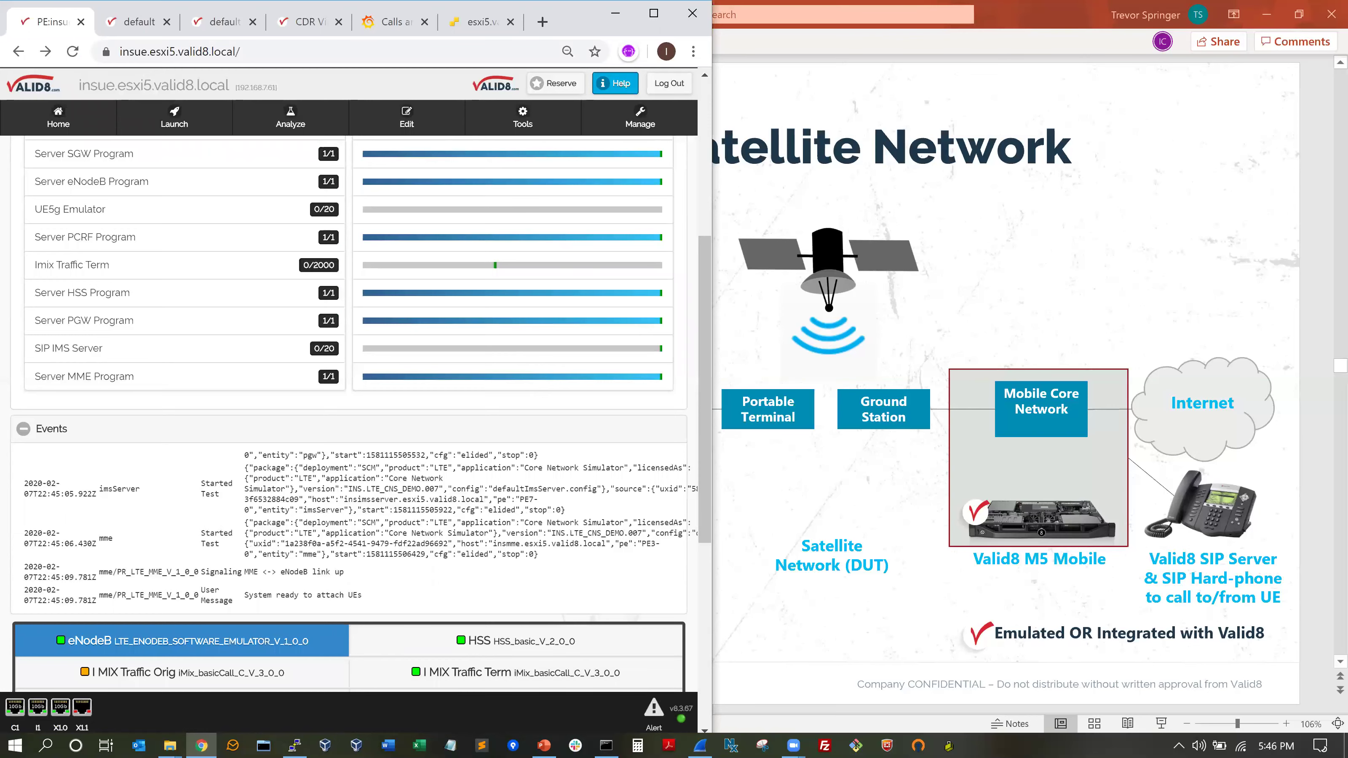
Step: Resize Wireshark's packet columns, zoom out, and scroll to the S1SetupRequest/Response Info column
left_click(700, 746)
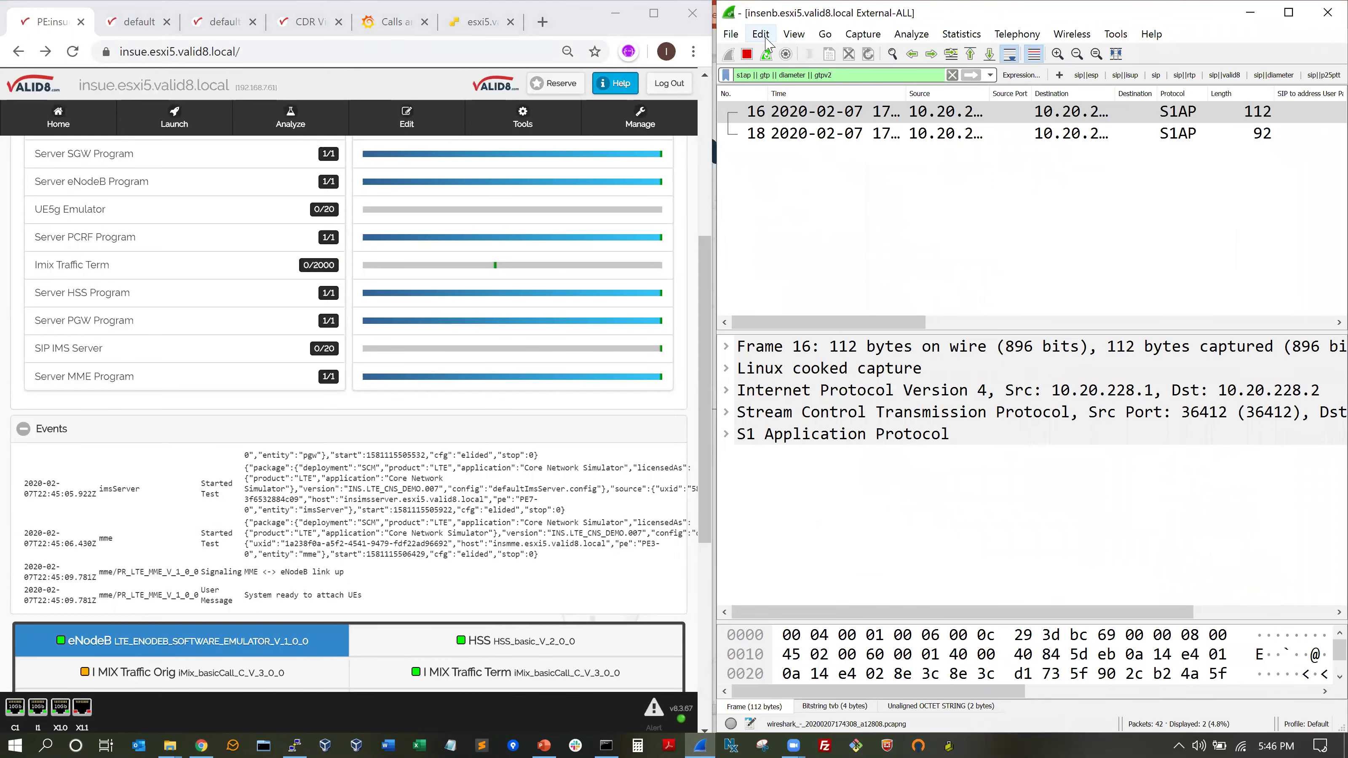
left_click(762, 35)
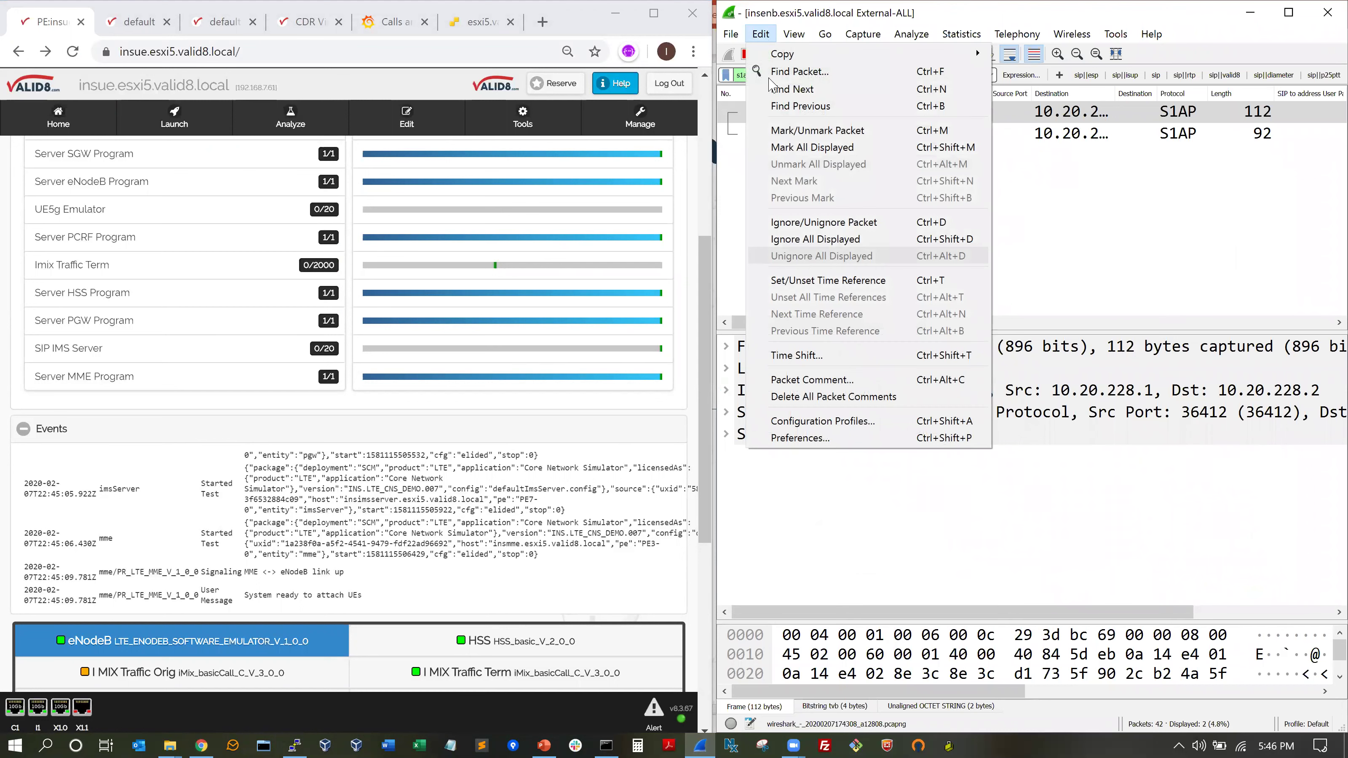
mouse_move(793, 36)
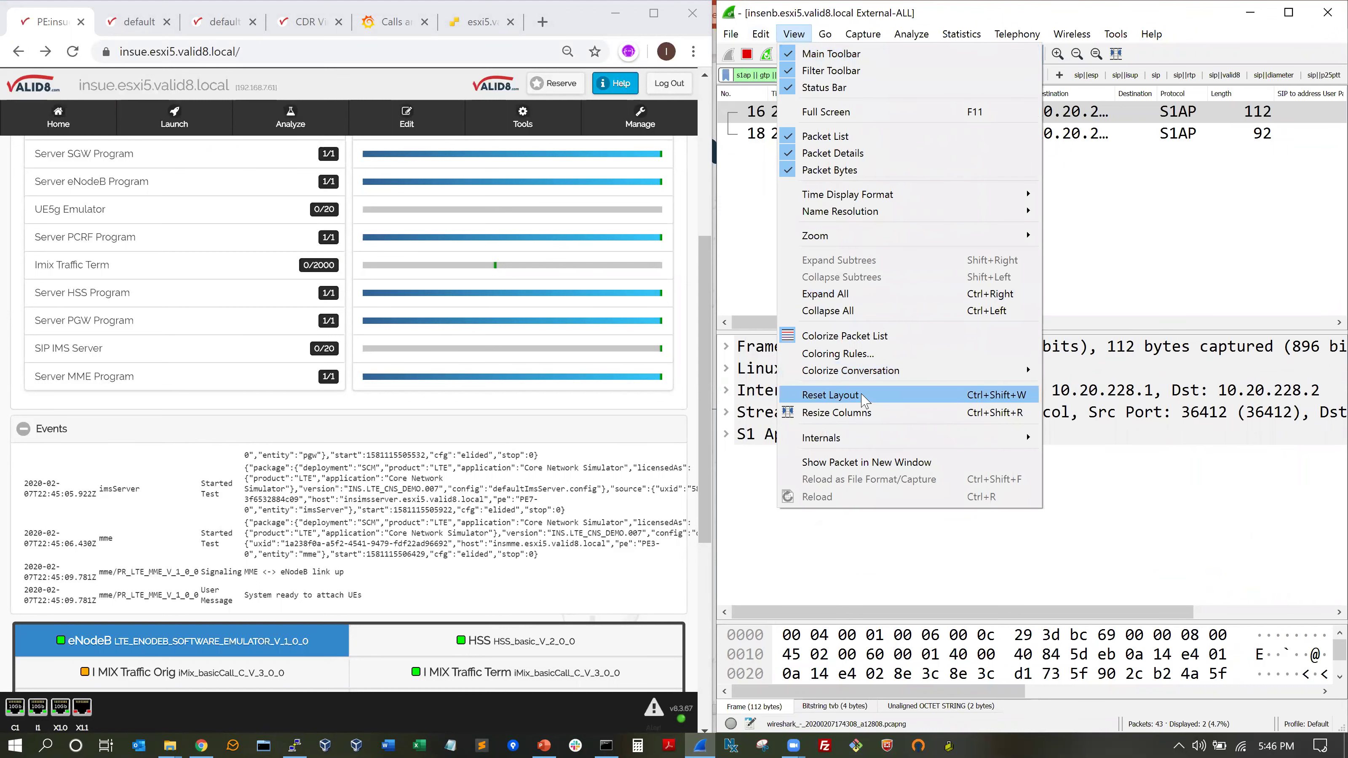
left_click(863, 416)
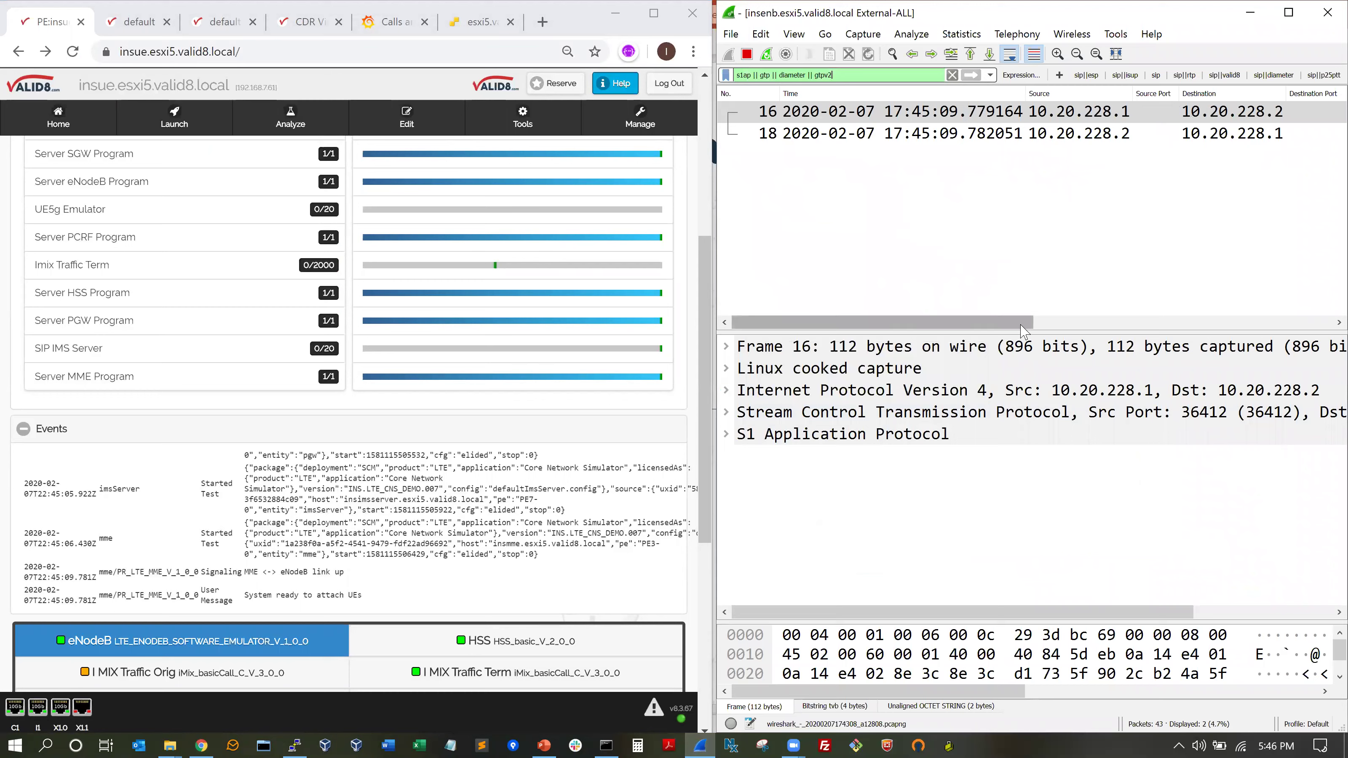
left_click(1076, 55)
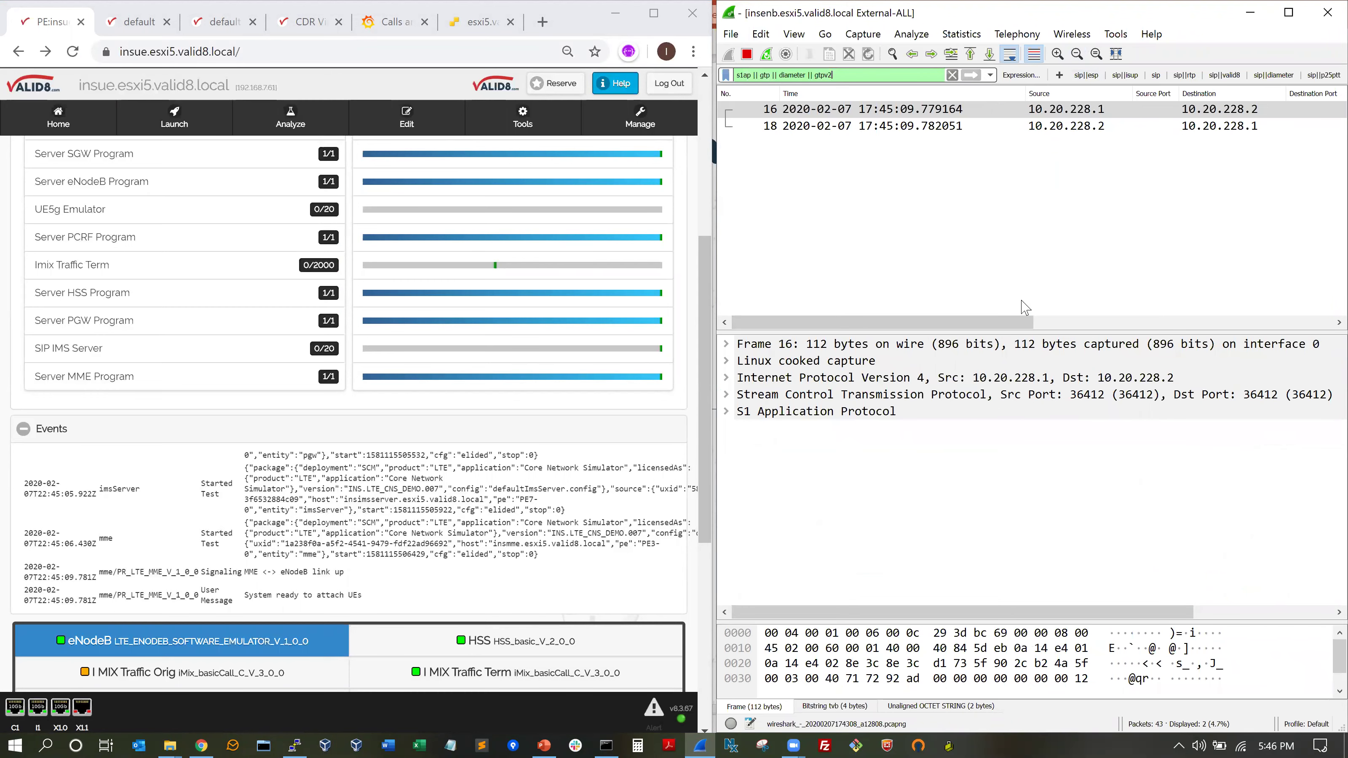
left_click_drag(966, 322, 1264, 328)
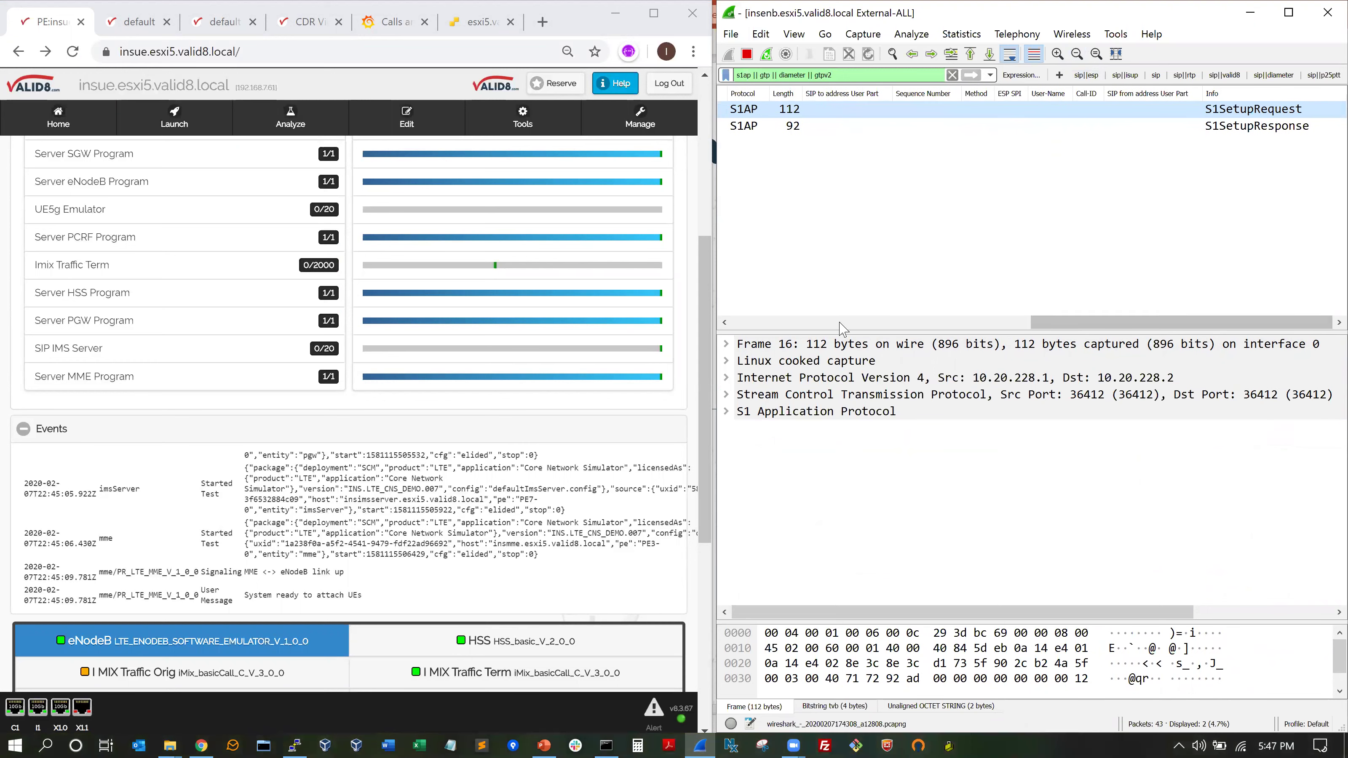
Step: Set the UE5g emulator's call length to 19900–64000 and volume to 10
left_click(491, 523)
scroll(492, 523, "down", 5)
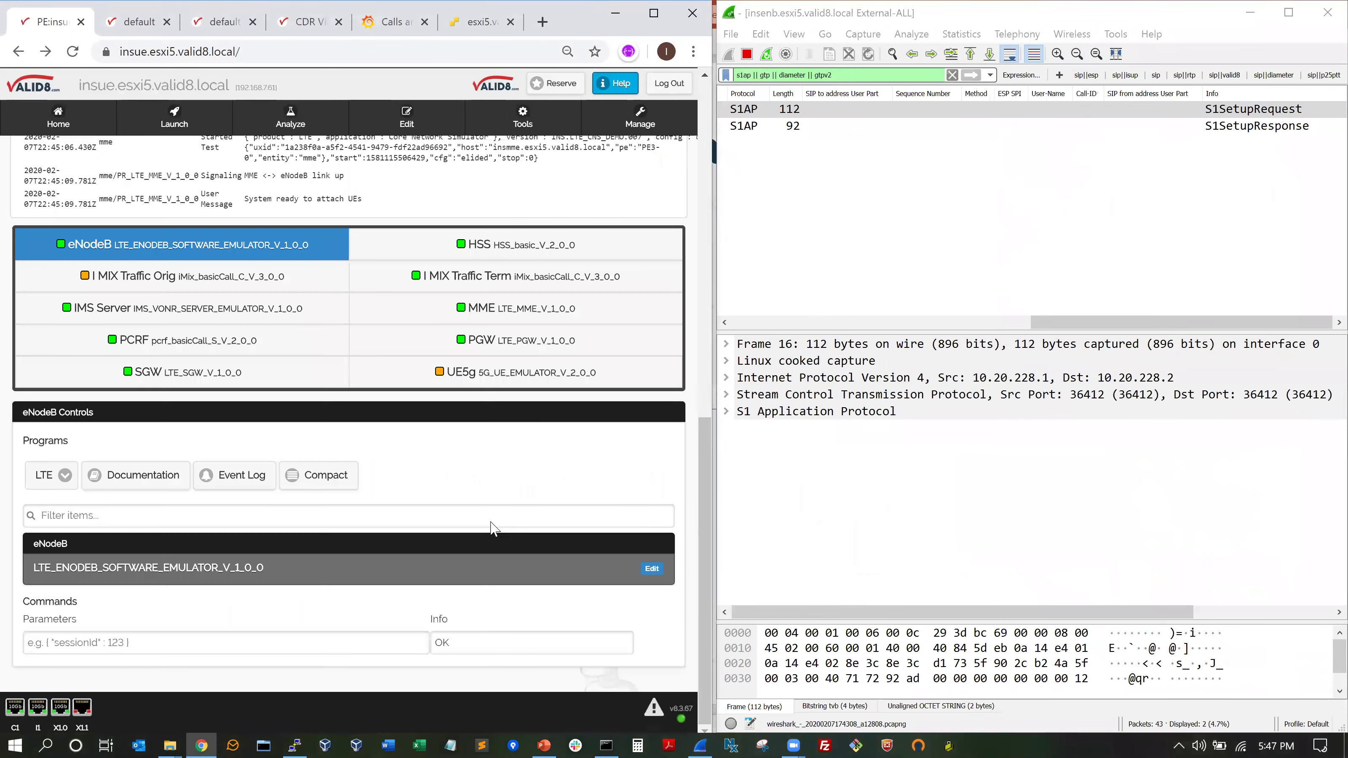
left_click(502, 373)
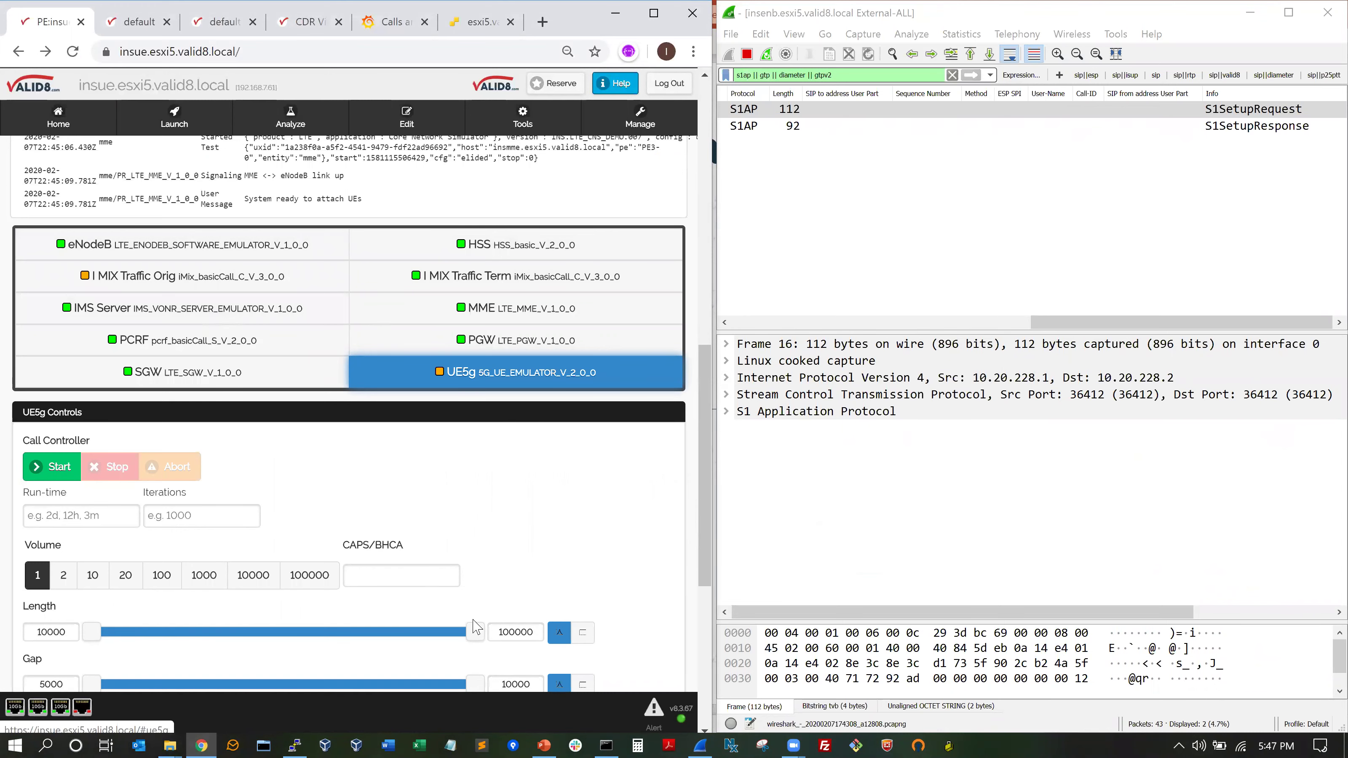
left_click_drag(437, 632, 322, 632)
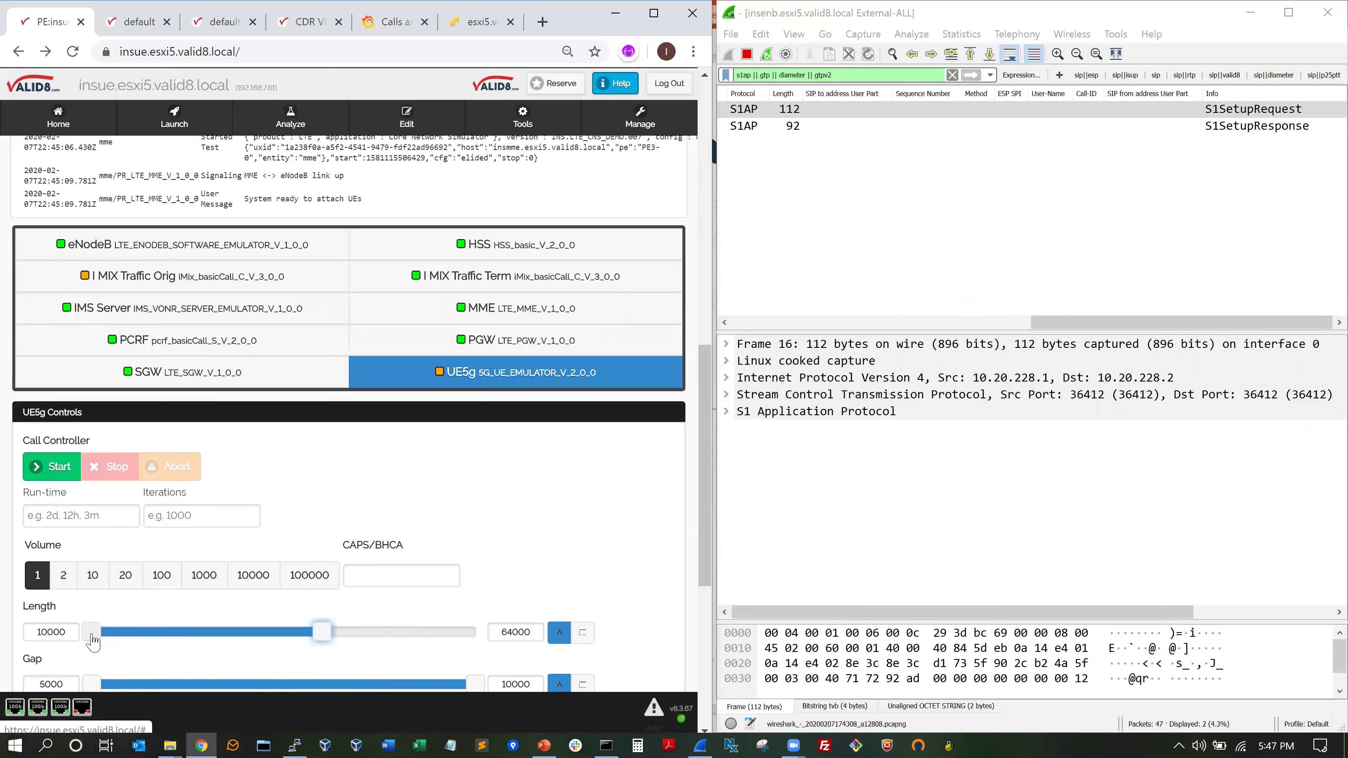
left_click_drag(91, 633, 133, 635)
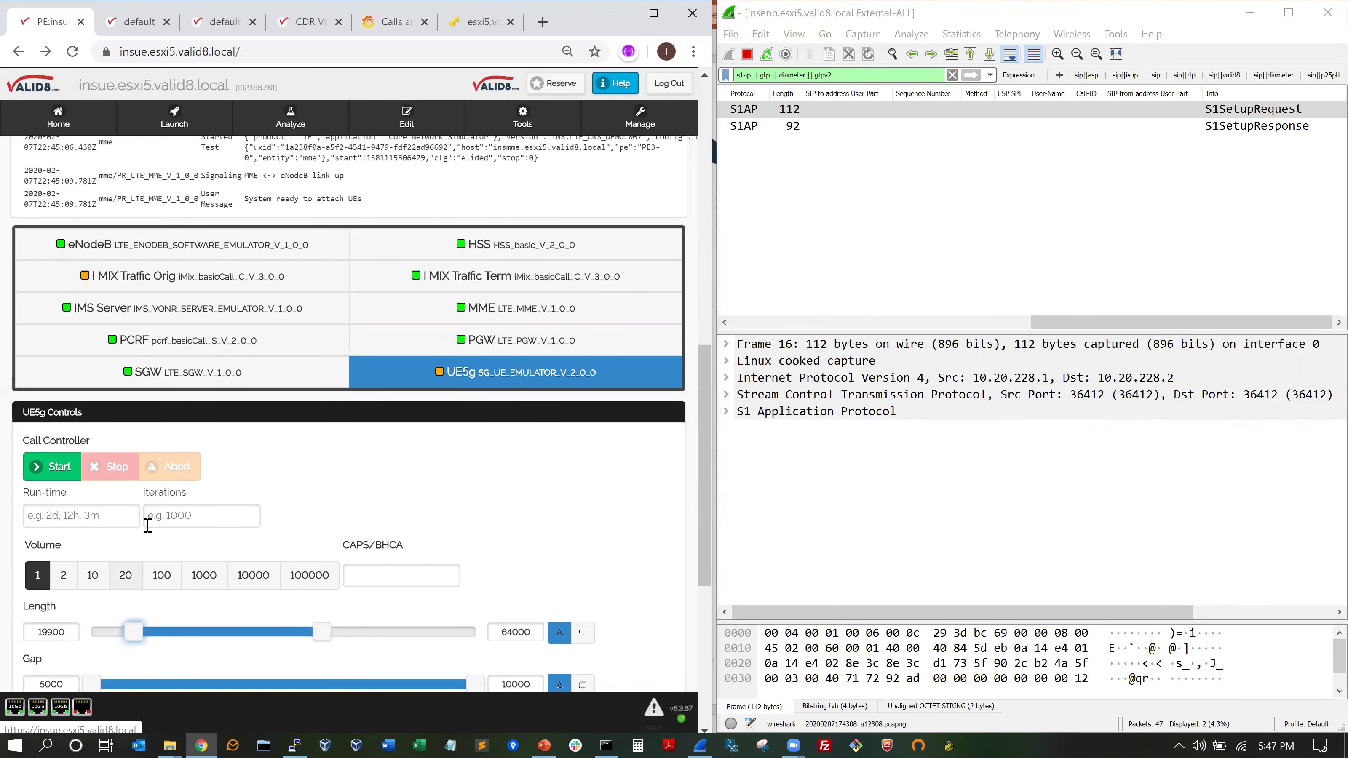
left_click(100, 575)
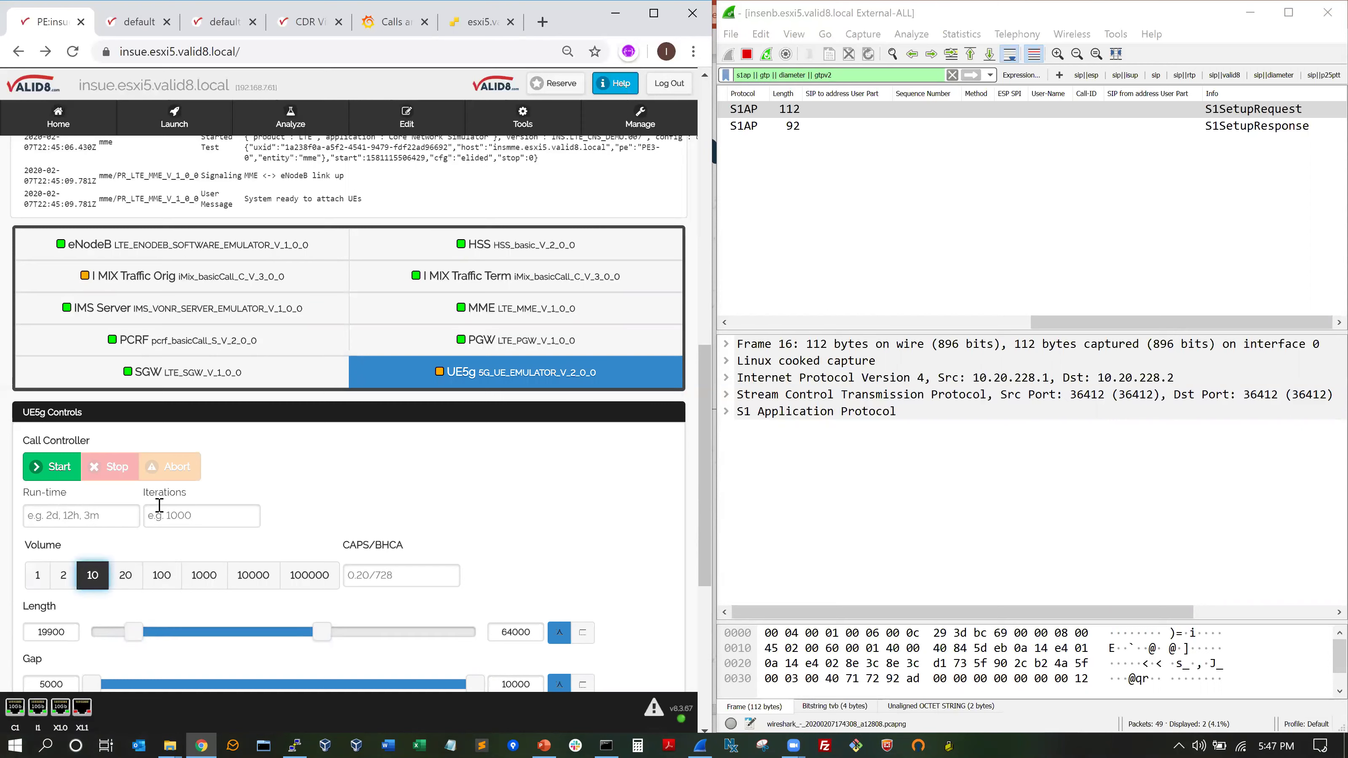
Step: Start the UE5g calls and inspect the GTP-tunnelled SIP REGISTER and its 200 OK in Wireshark
left_click(65, 474)
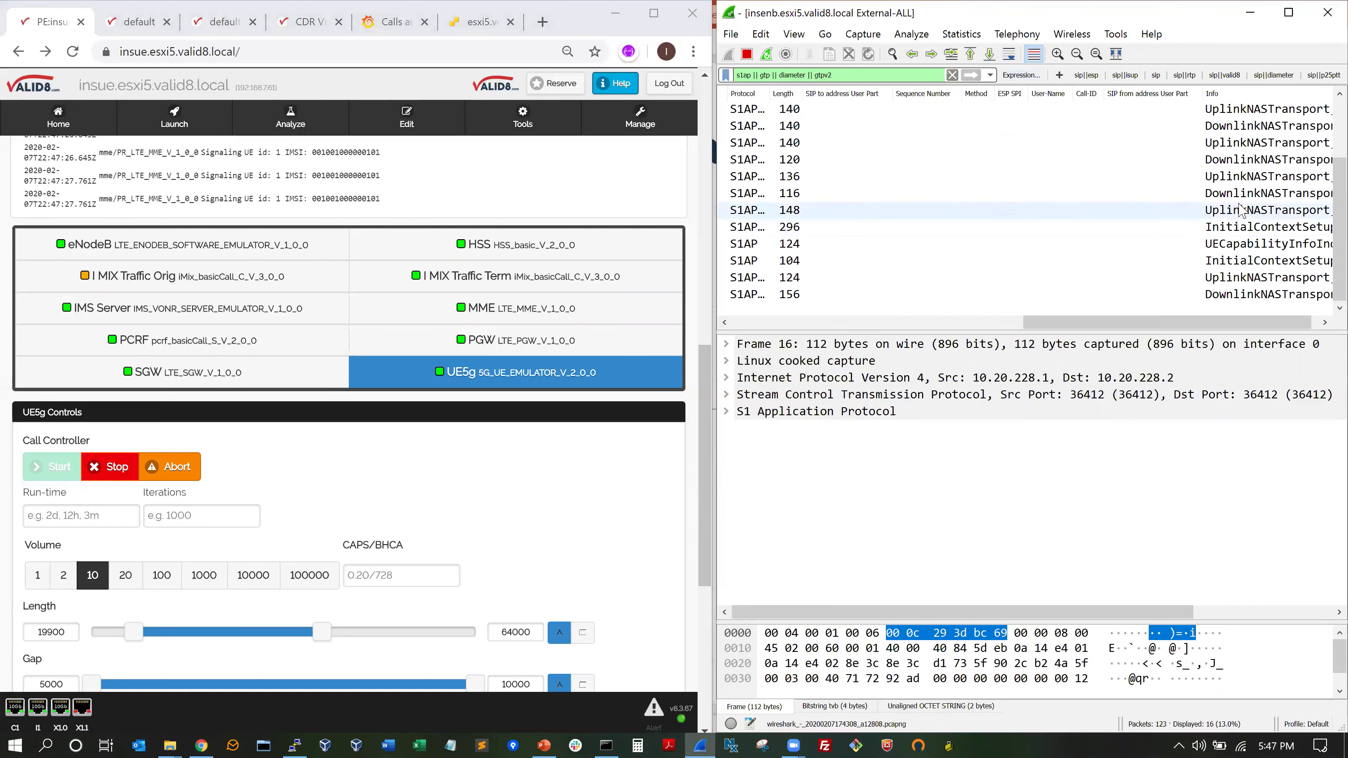
scroll(1247, 196, "down", 2)
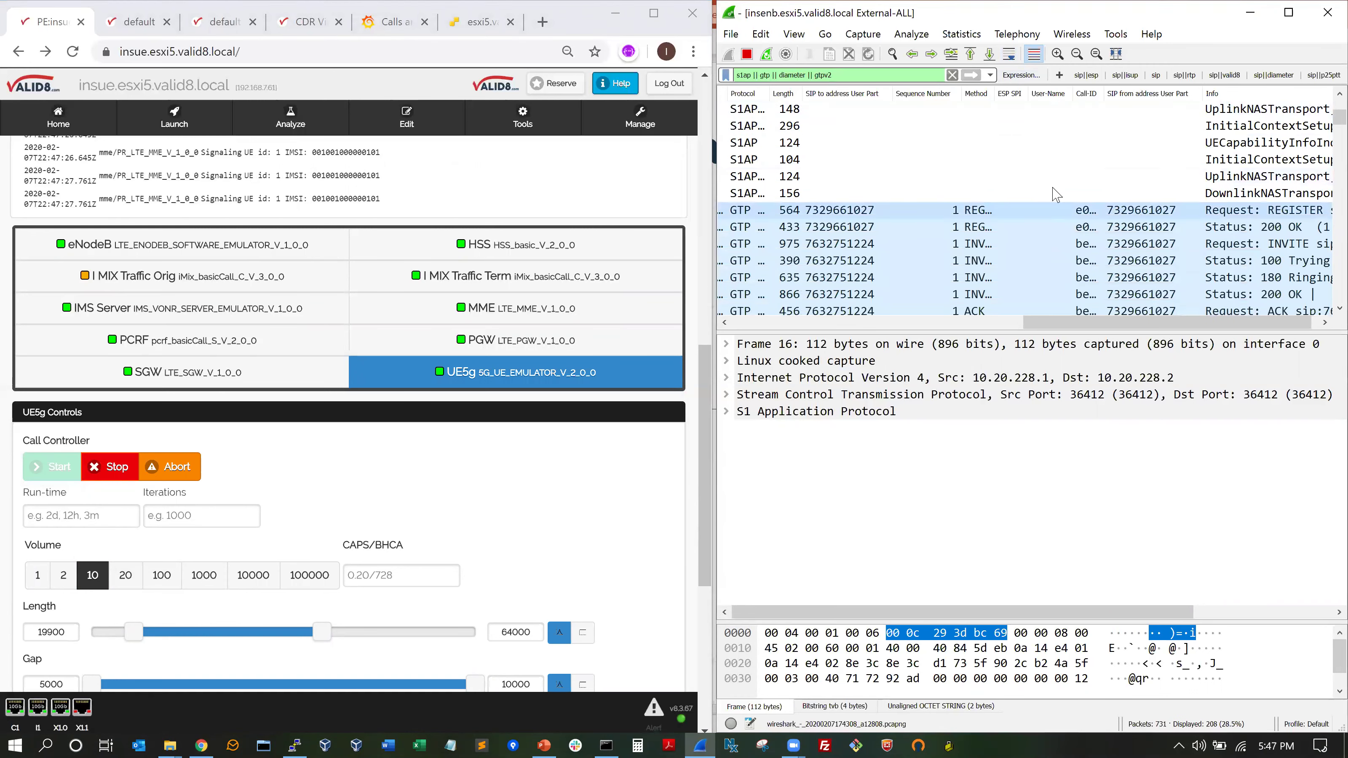
left_click(956, 213)
left_click(806, 413)
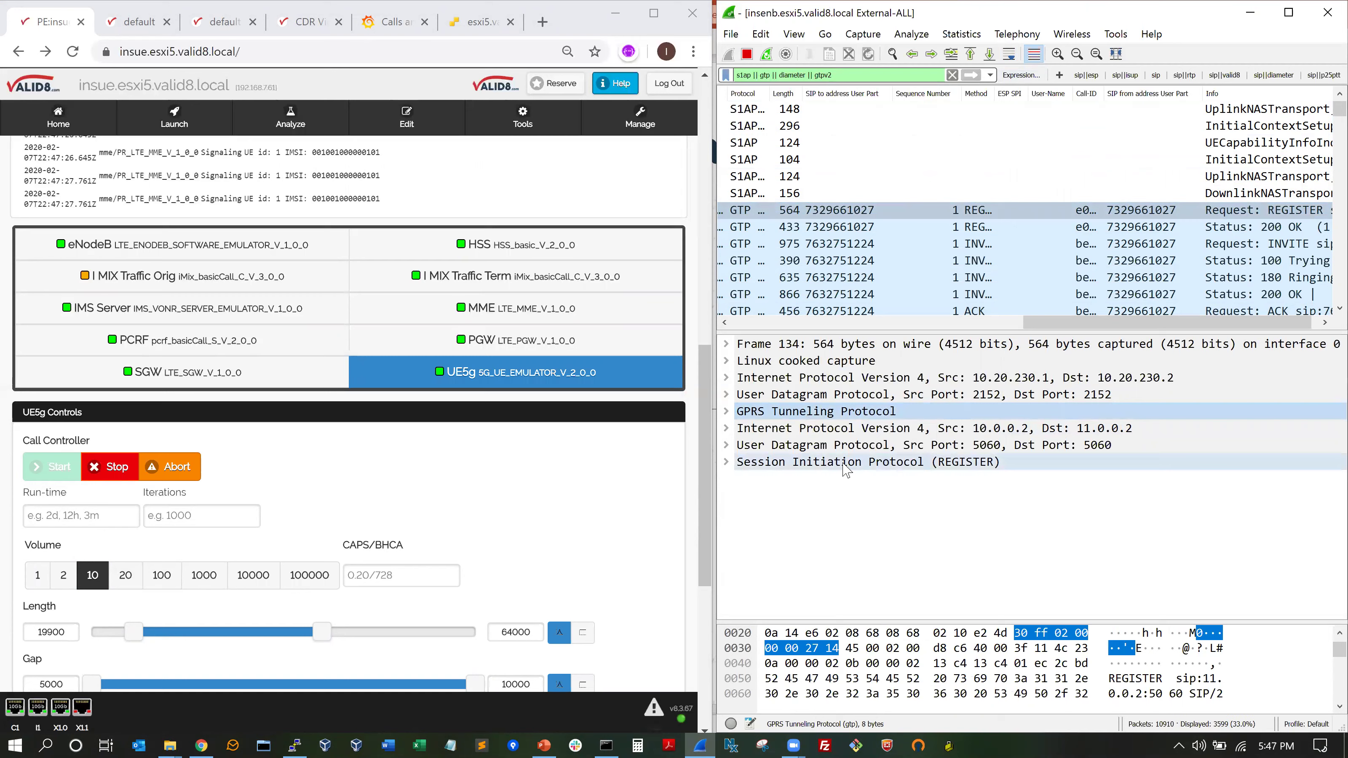
left_click(858, 462)
key("Down")
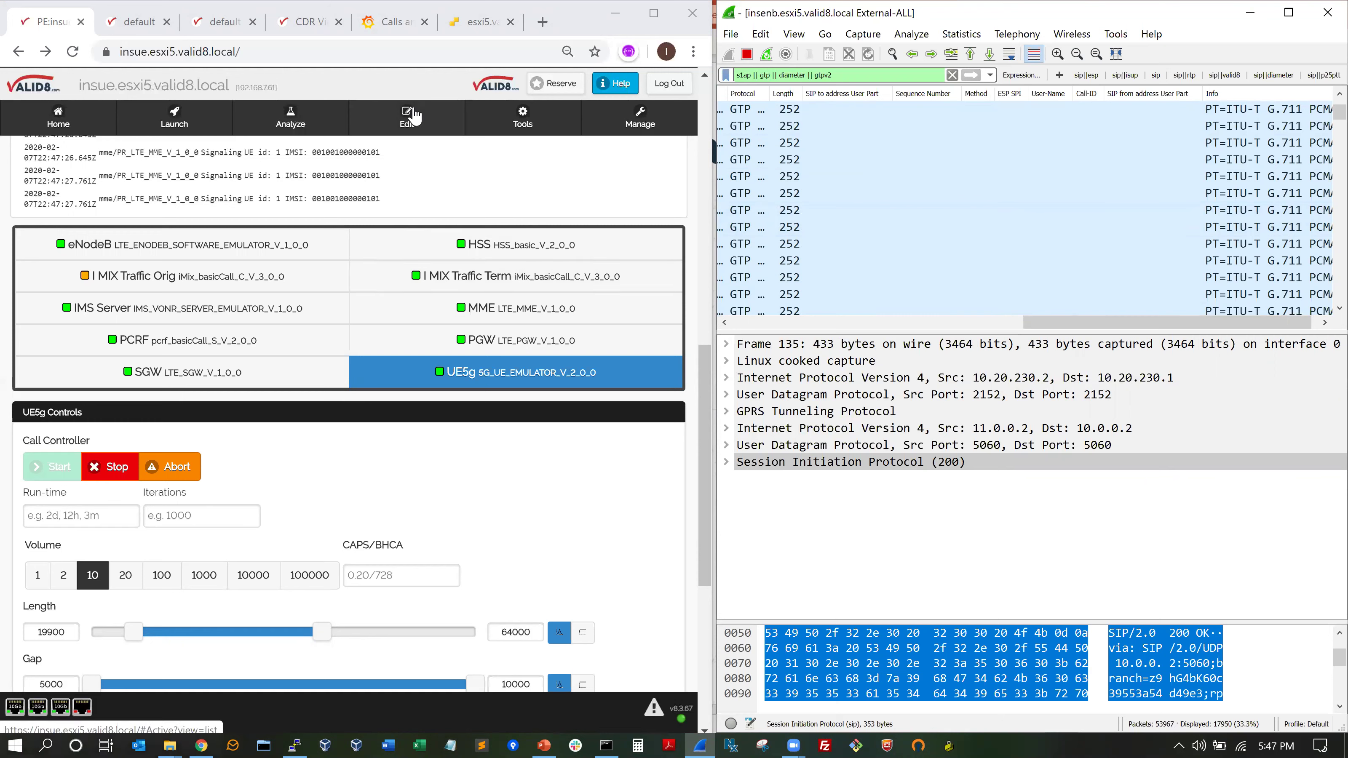
Step: Start the I MIX Traffic Orig test from its controls panel
left_click(189, 294)
left_click(190, 295)
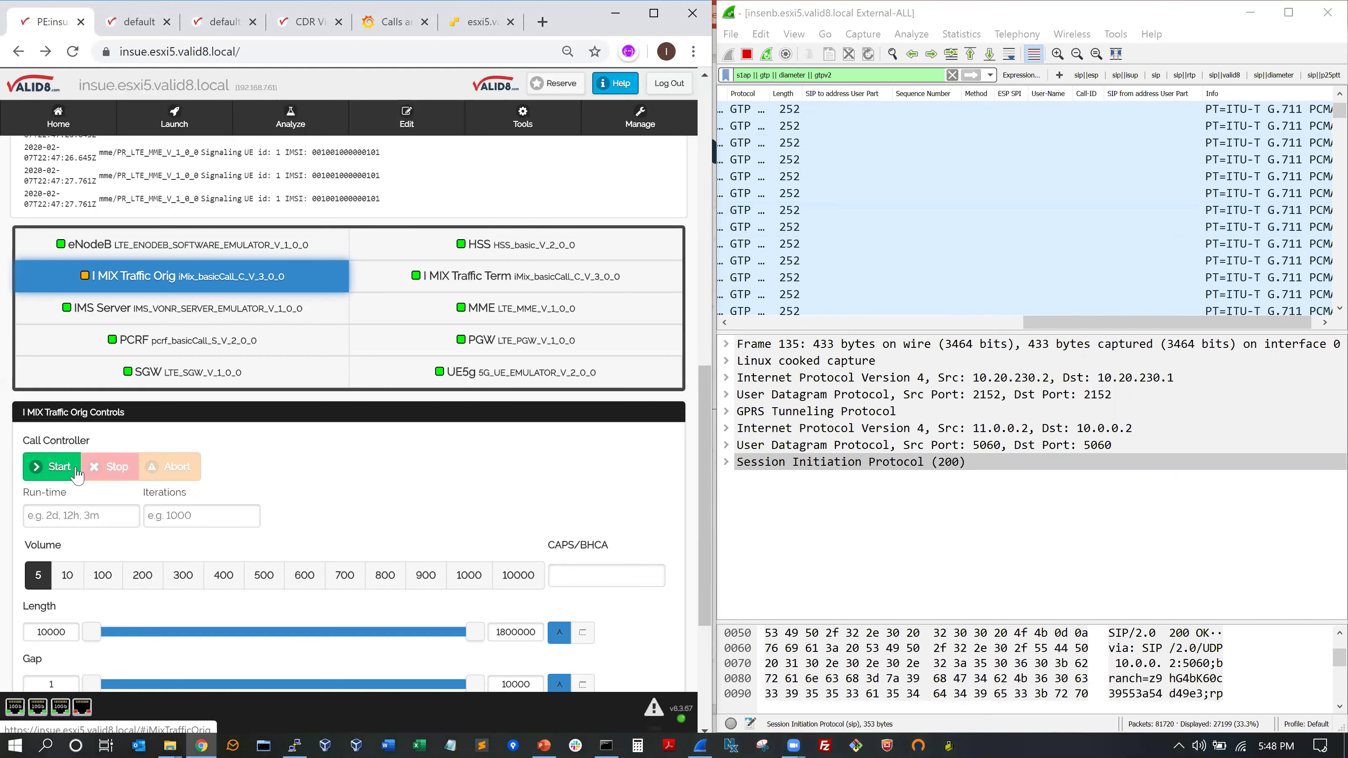
left_click(55, 473)
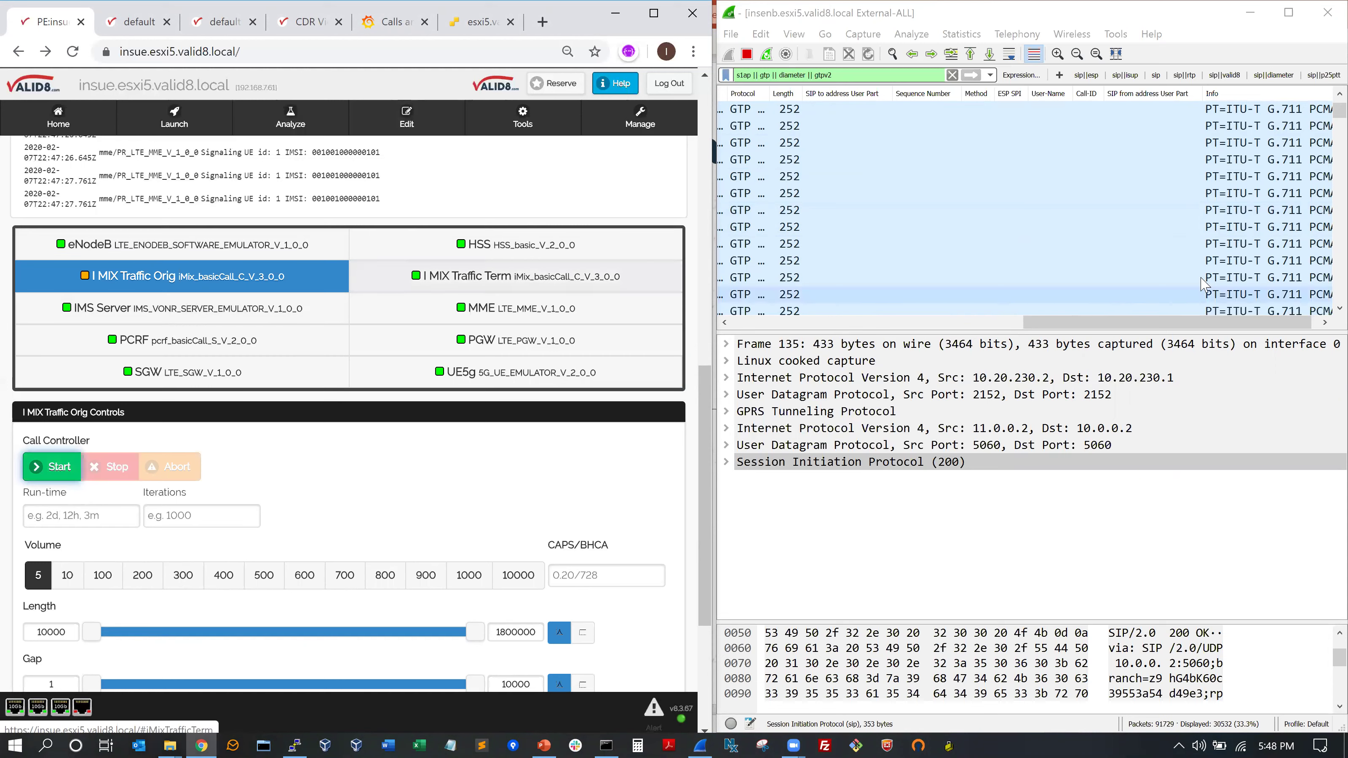
Step: Inspect two of the resulting 116-byte GTP data packets in Wireshark
left_click_drag(1332, 112, 1324, 296)
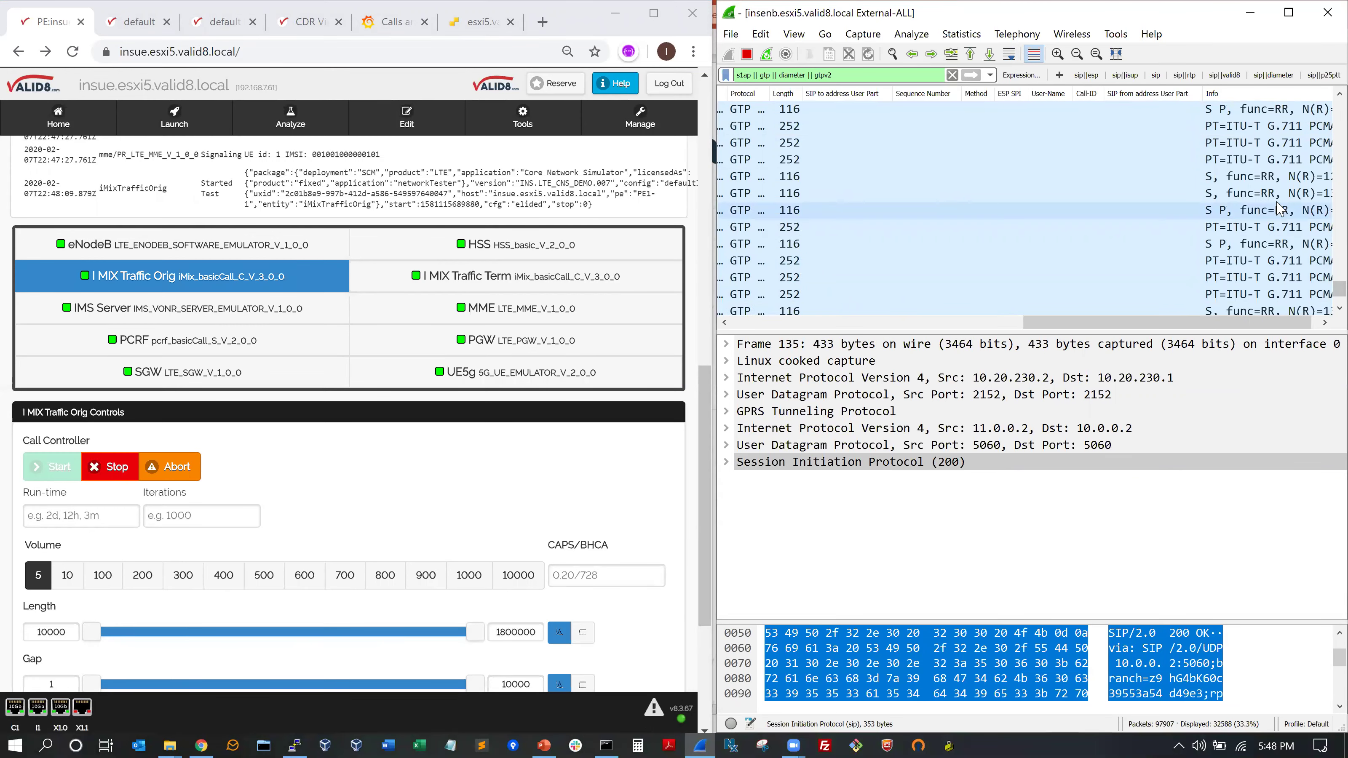
left_click(1253, 192)
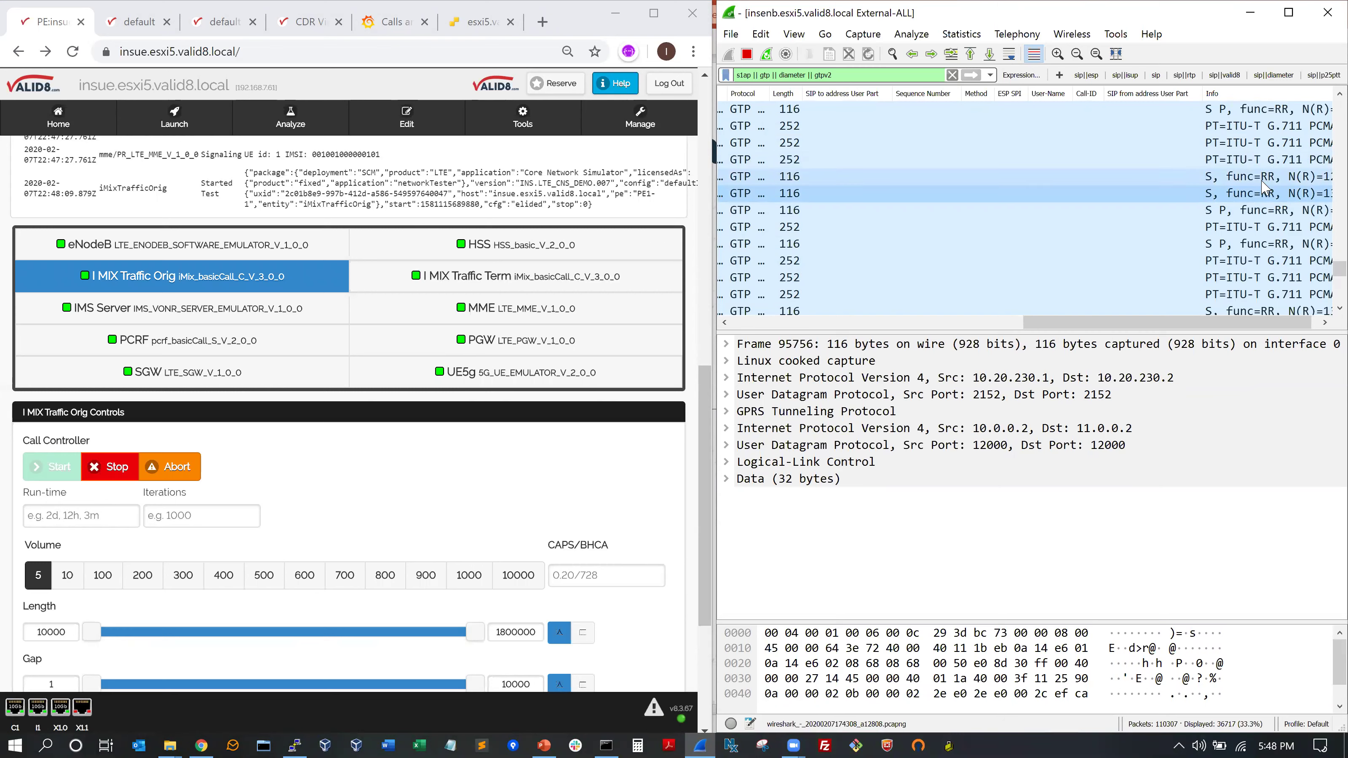
left_click(1239, 227)
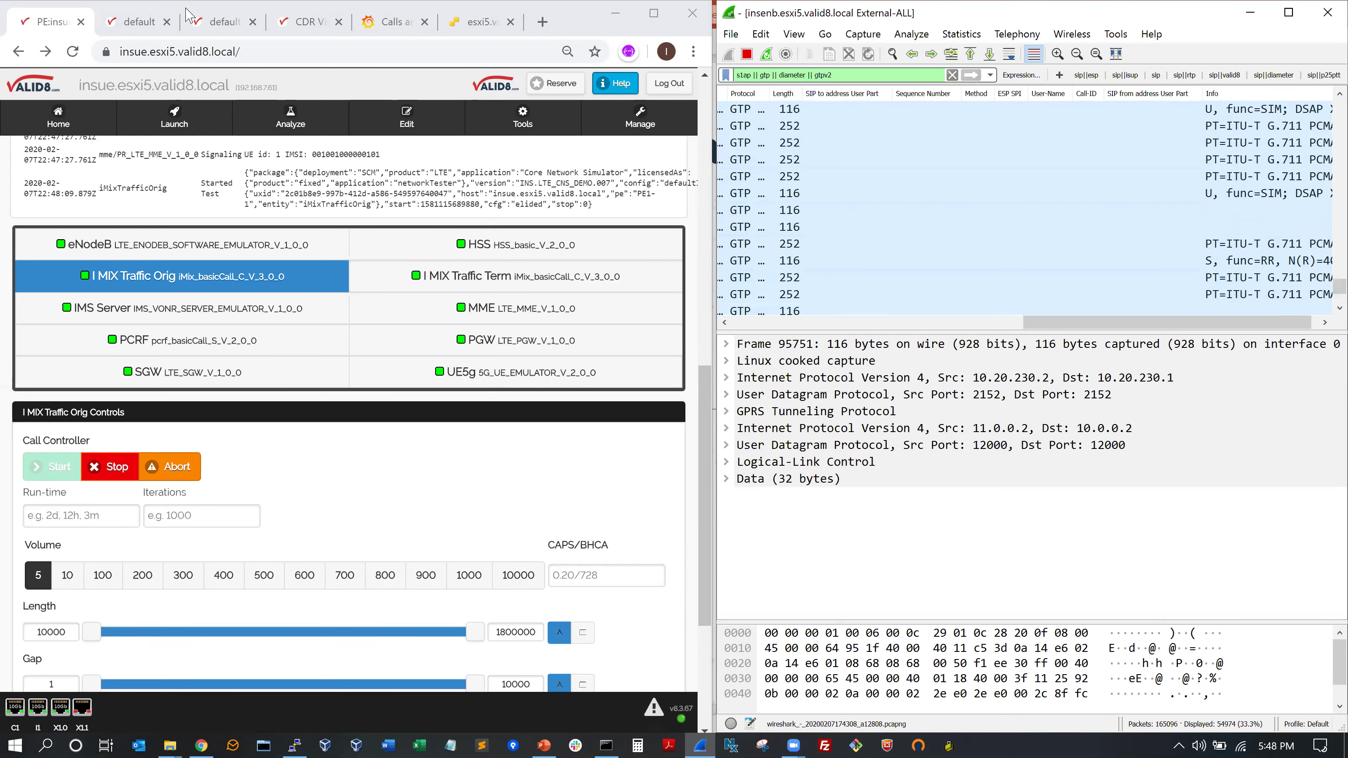
Step: Show the Grafana Calls and Media dashboard and read the call delay, media packet, byte and RTT values
left_click(376, 28)
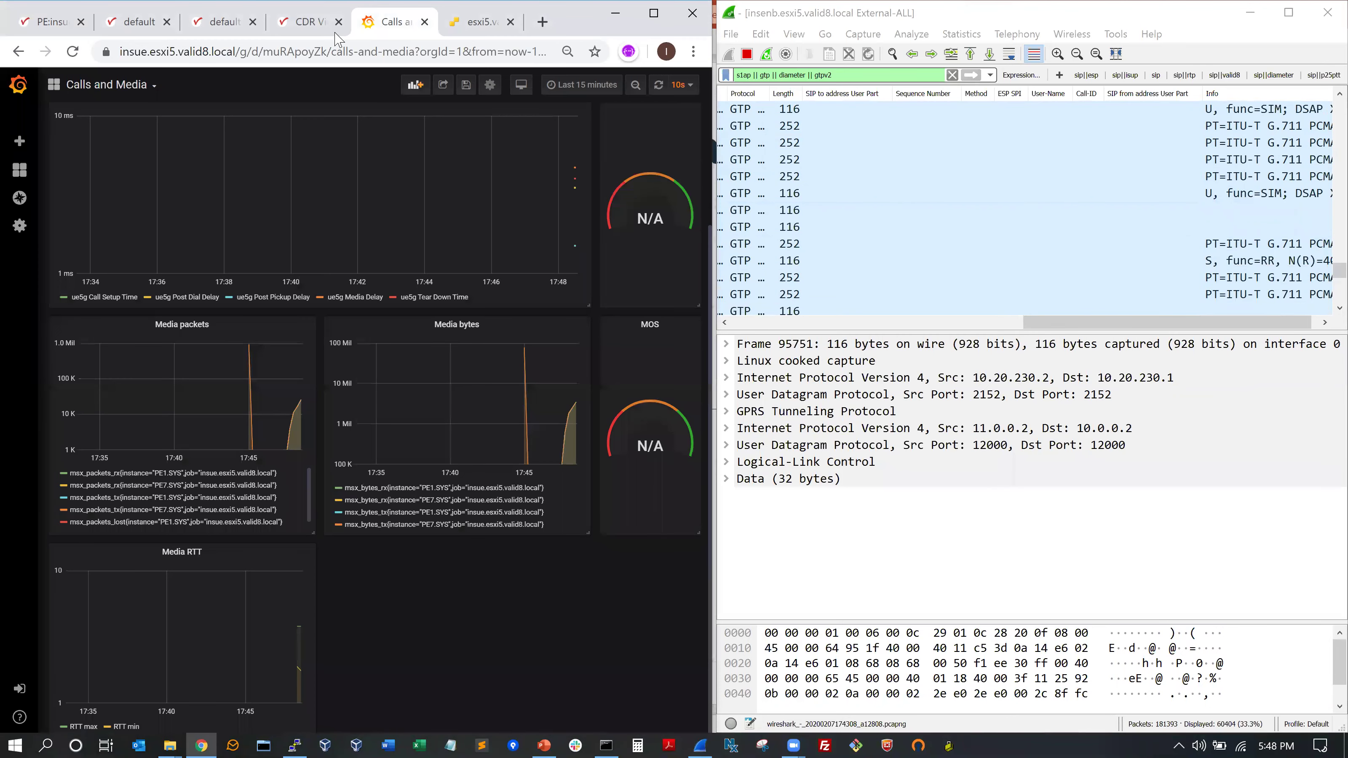
mouse_move(261, 204)
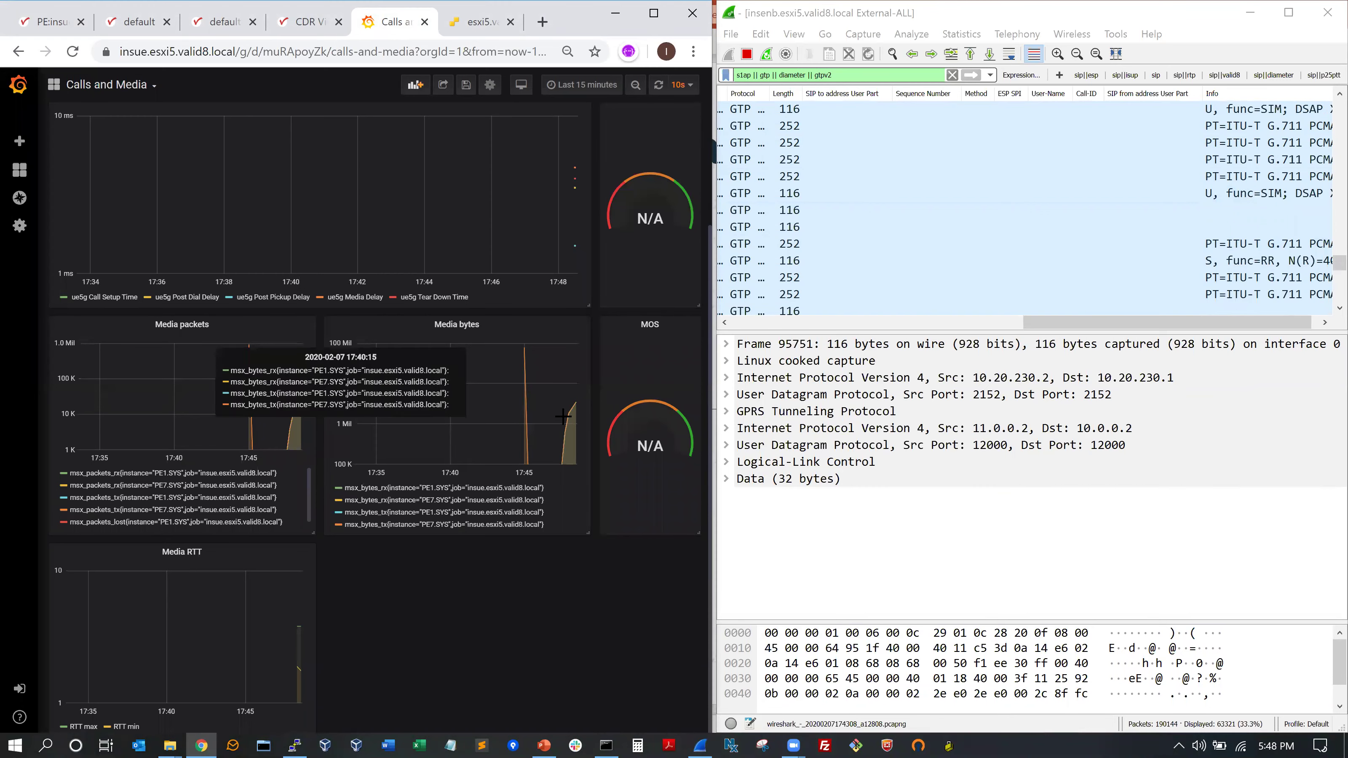
mouse_move(569, 413)
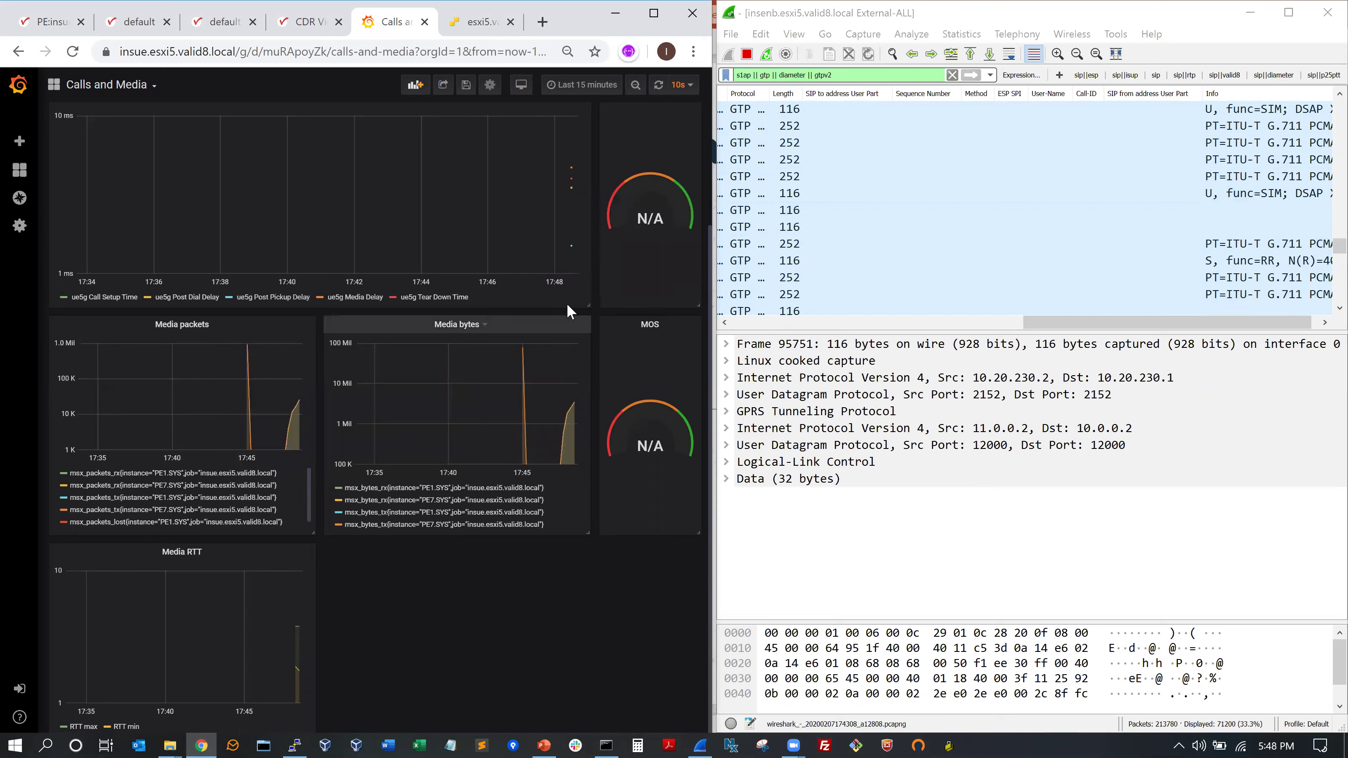
mouse_move(573, 242)
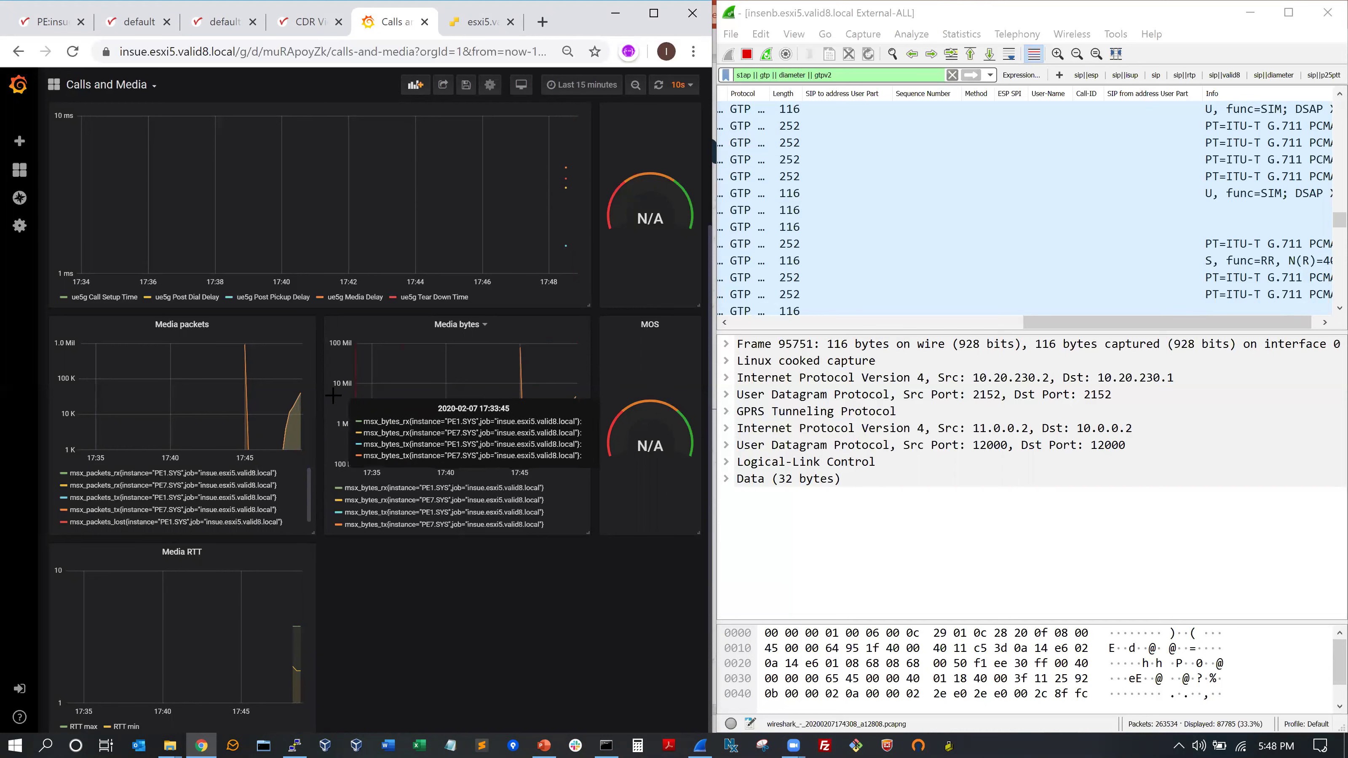
mouse_move(301, 629)
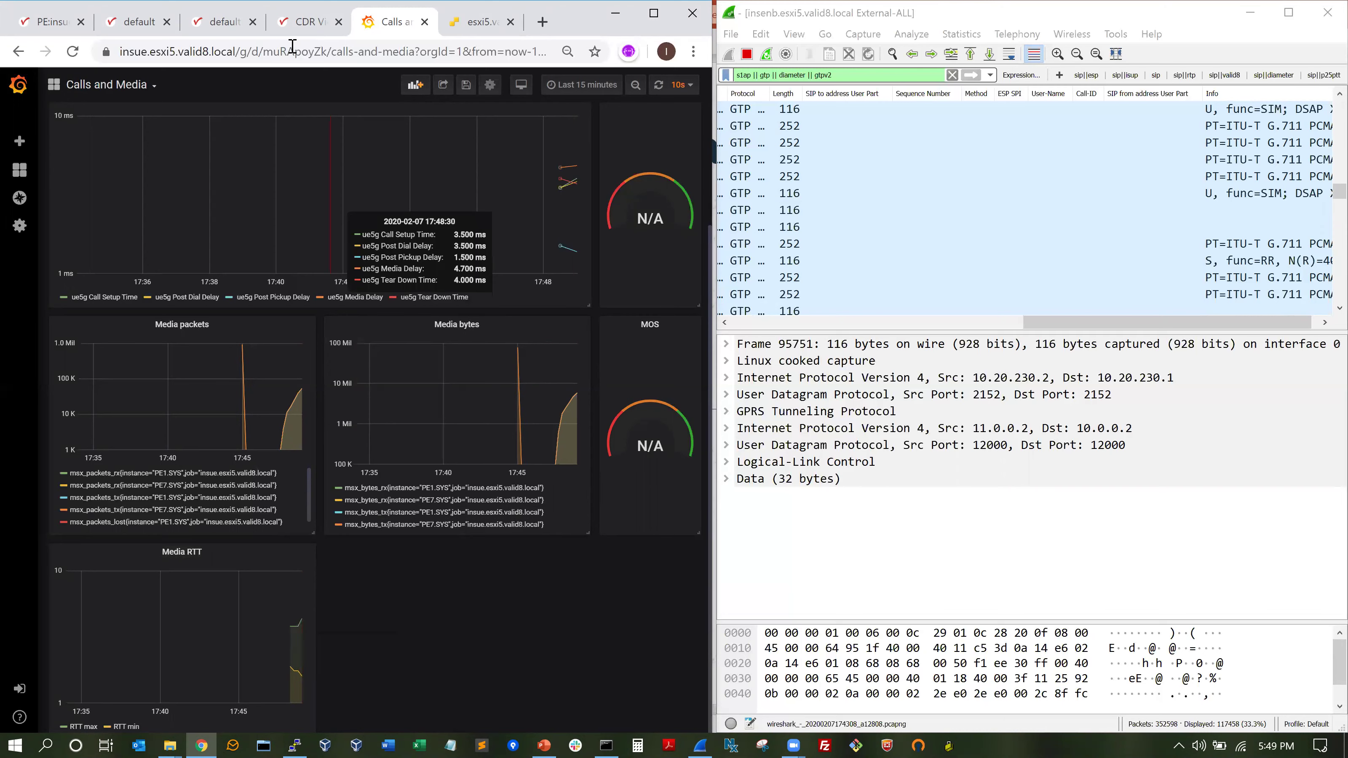
Step: In the CDR Viewer, show row 6's RTP stream quality (E-MOS 4.41, R-value 93), comparing row 4's SIP record
left_click(304, 22)
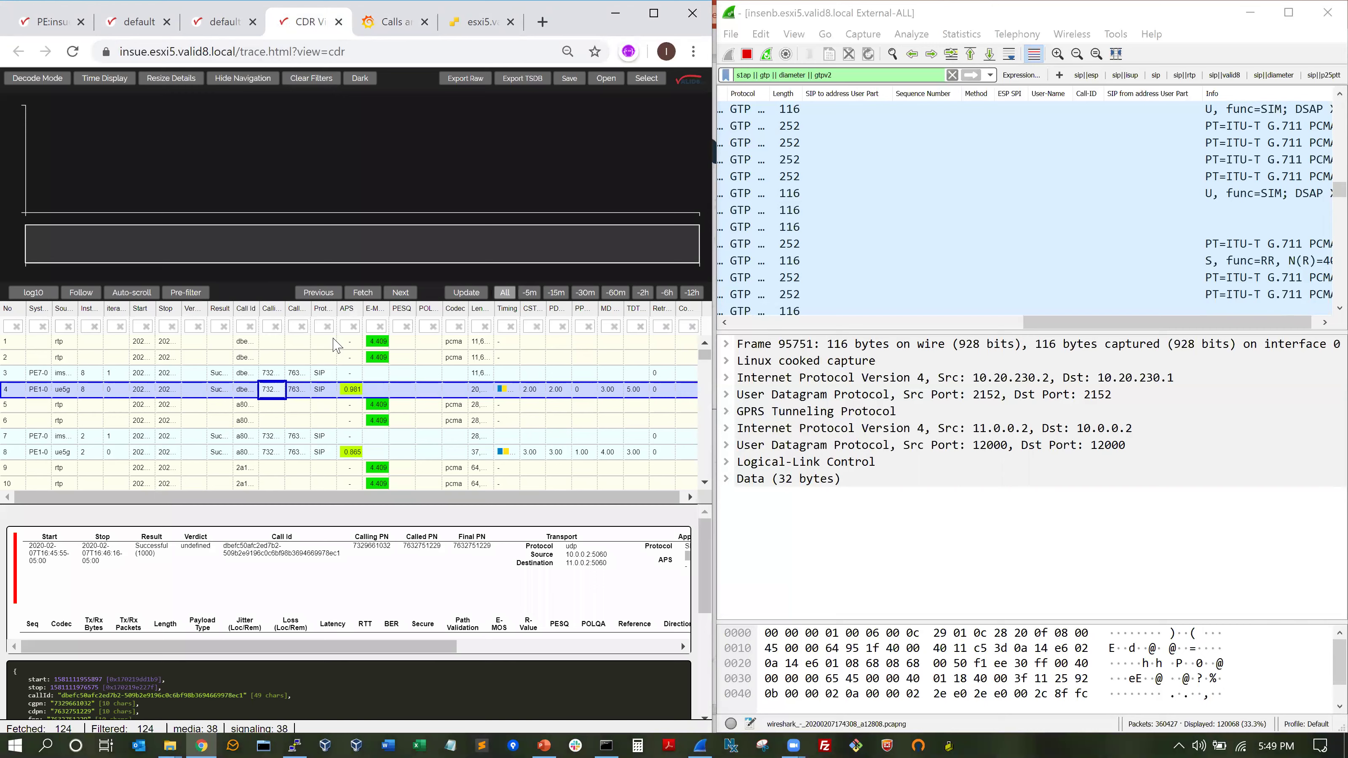
left_click(384, 421)
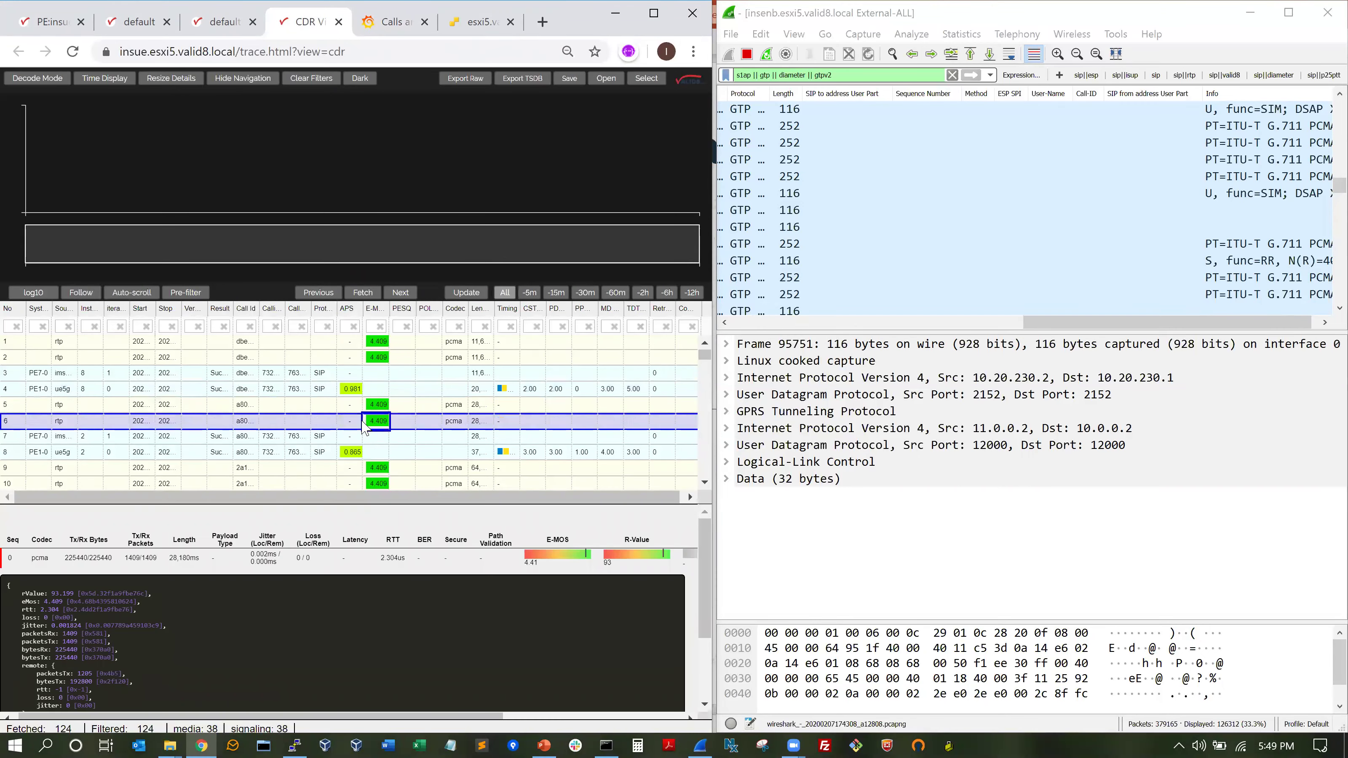
left_click(383, 408)
left_click(384, 393)
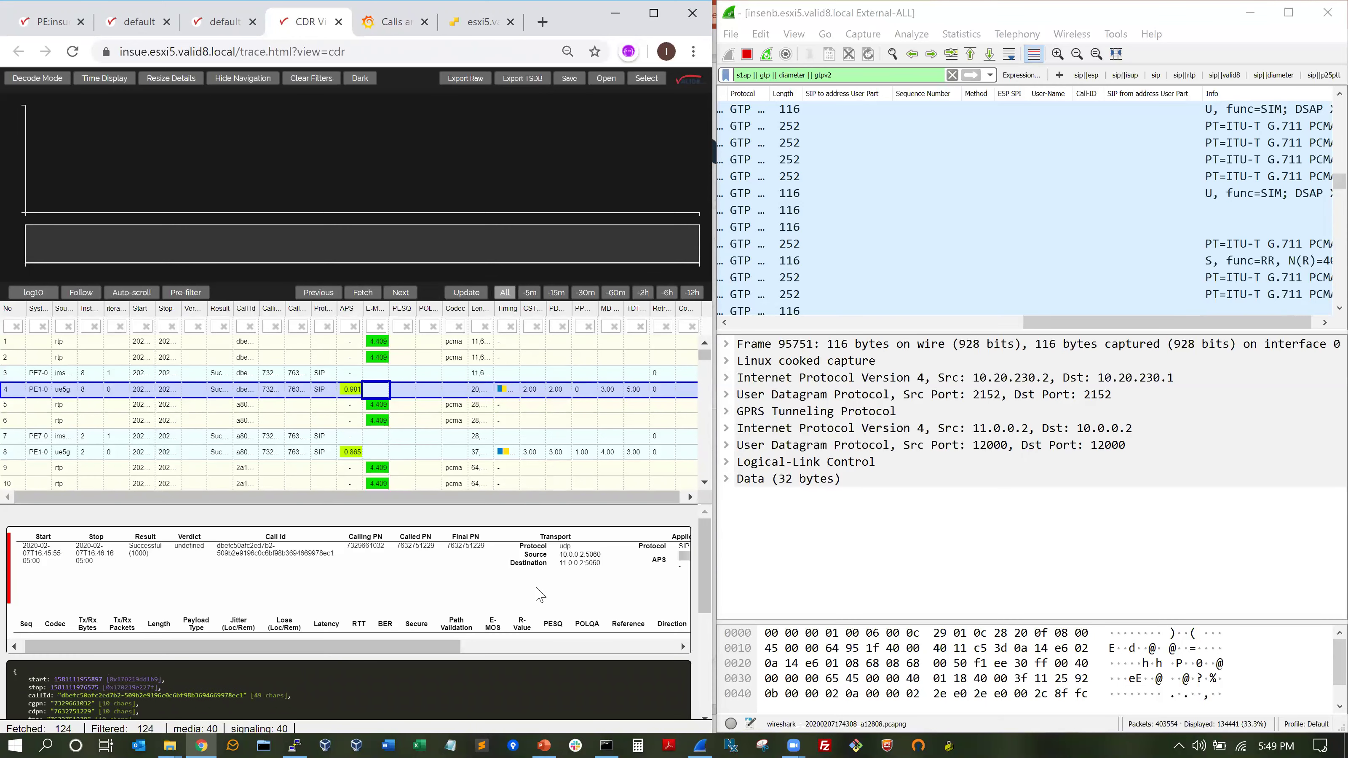
left_click(385, 422)
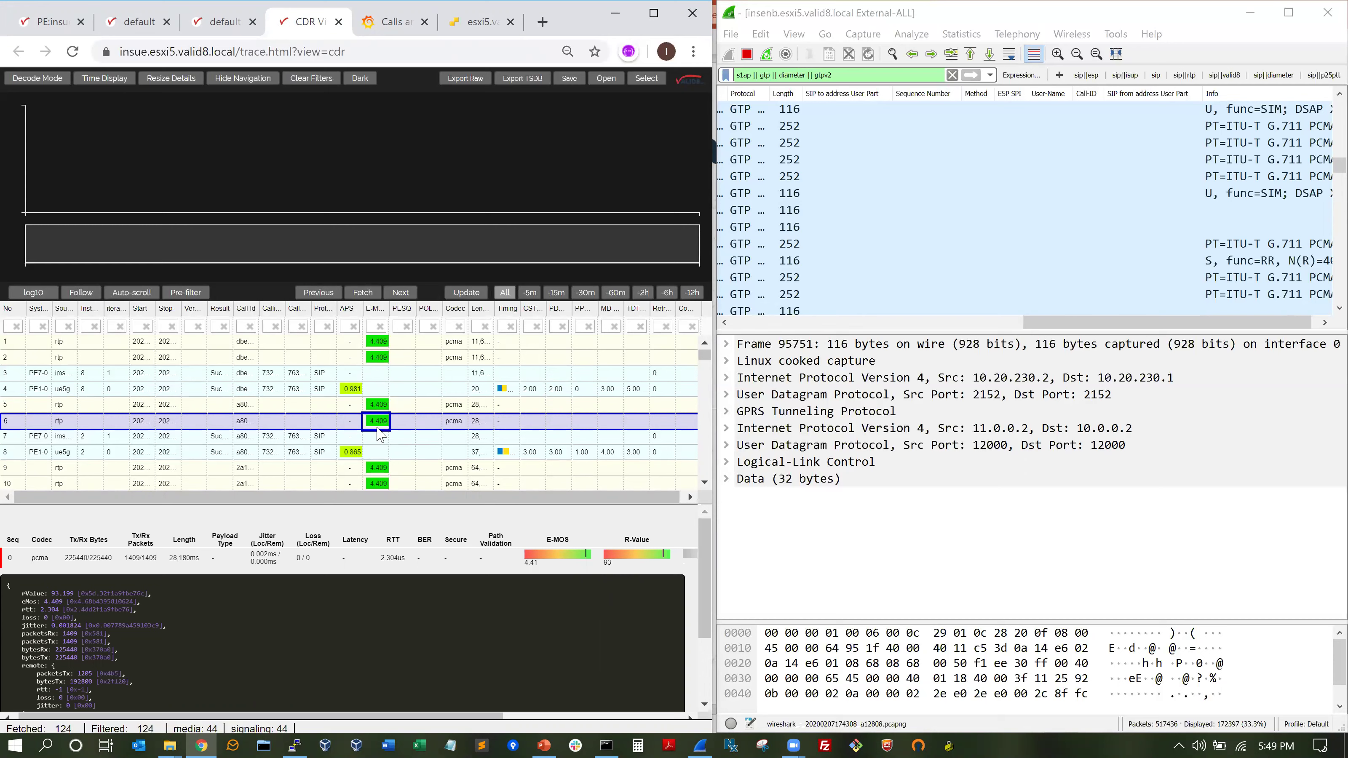
Step: Reapply 'sudo tc qdisc add dev ens224 root netem delay 500ms' on the eNodeB host
left_click(380, 34)
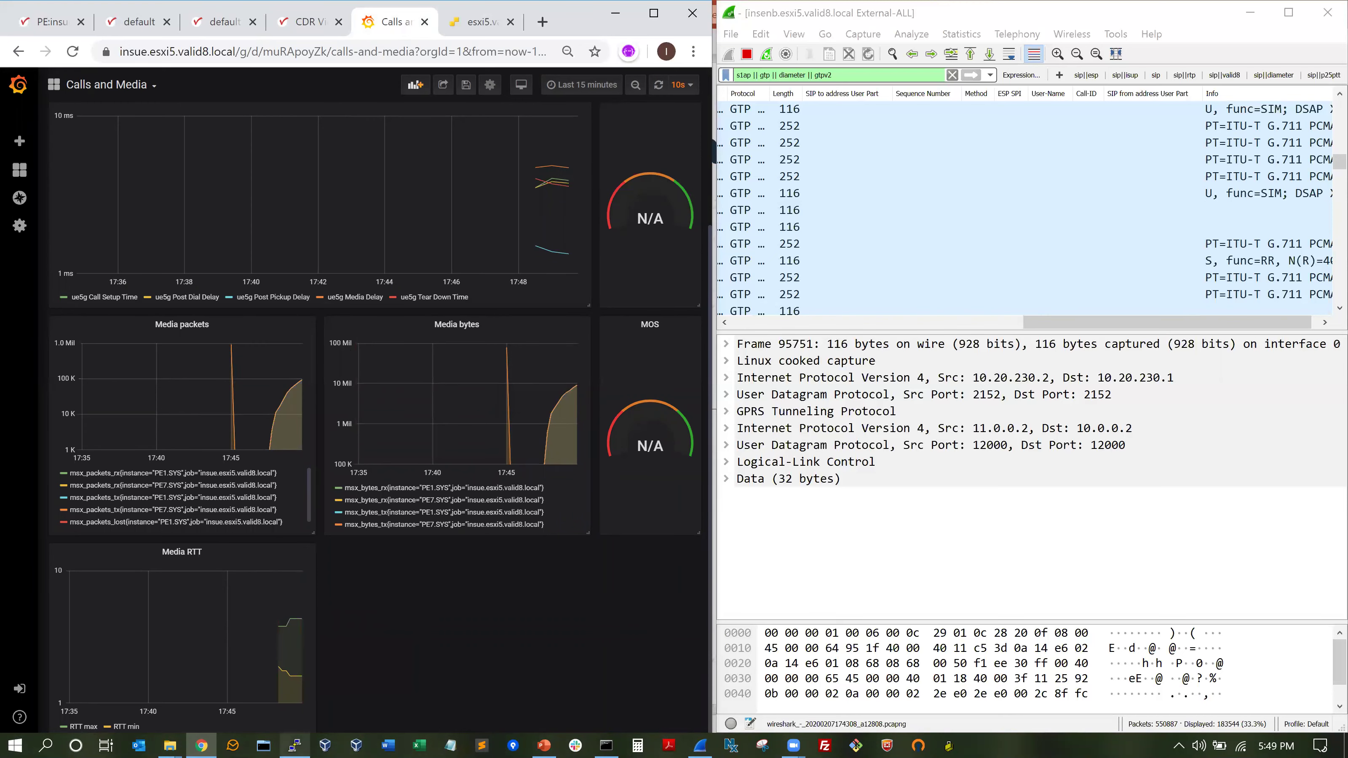
left_click(294, 746)
key("Up")
key("Up")
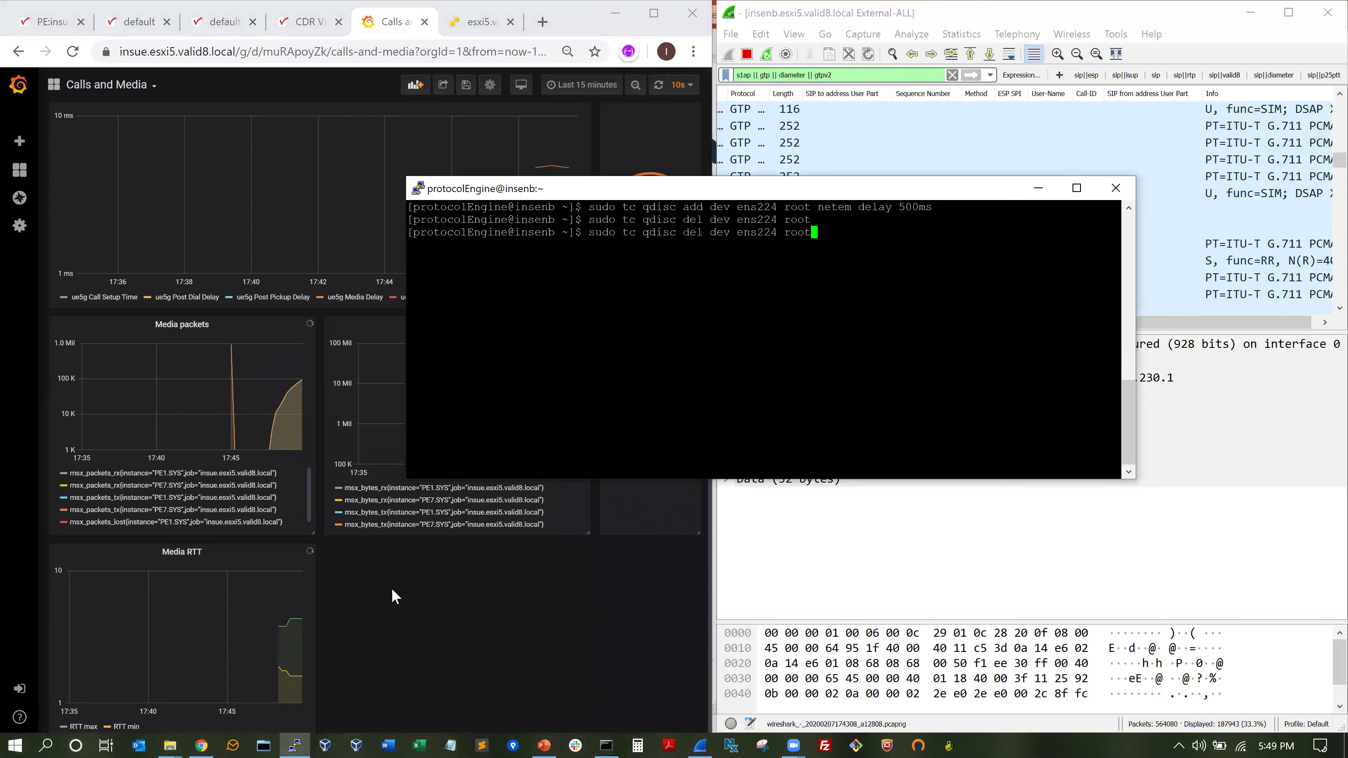
key("Return")
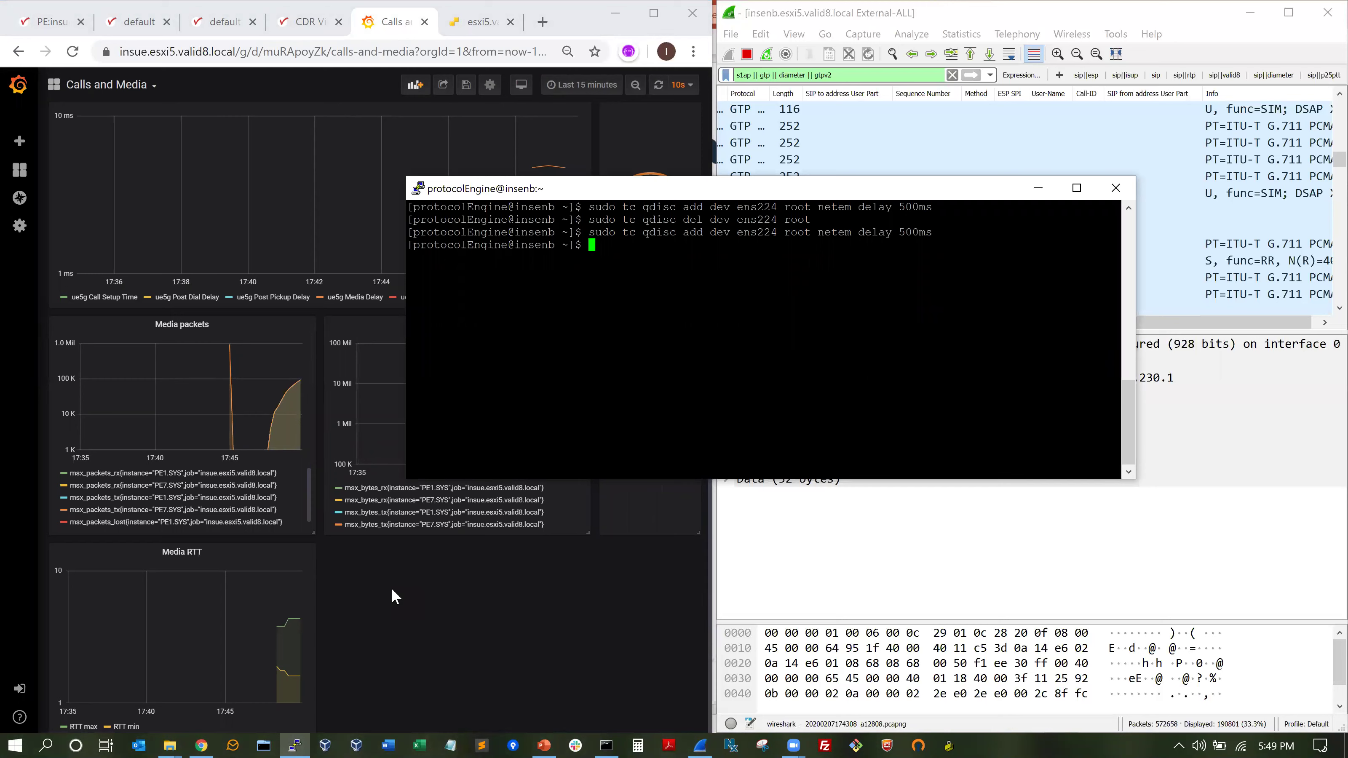
left_click(582, 22)
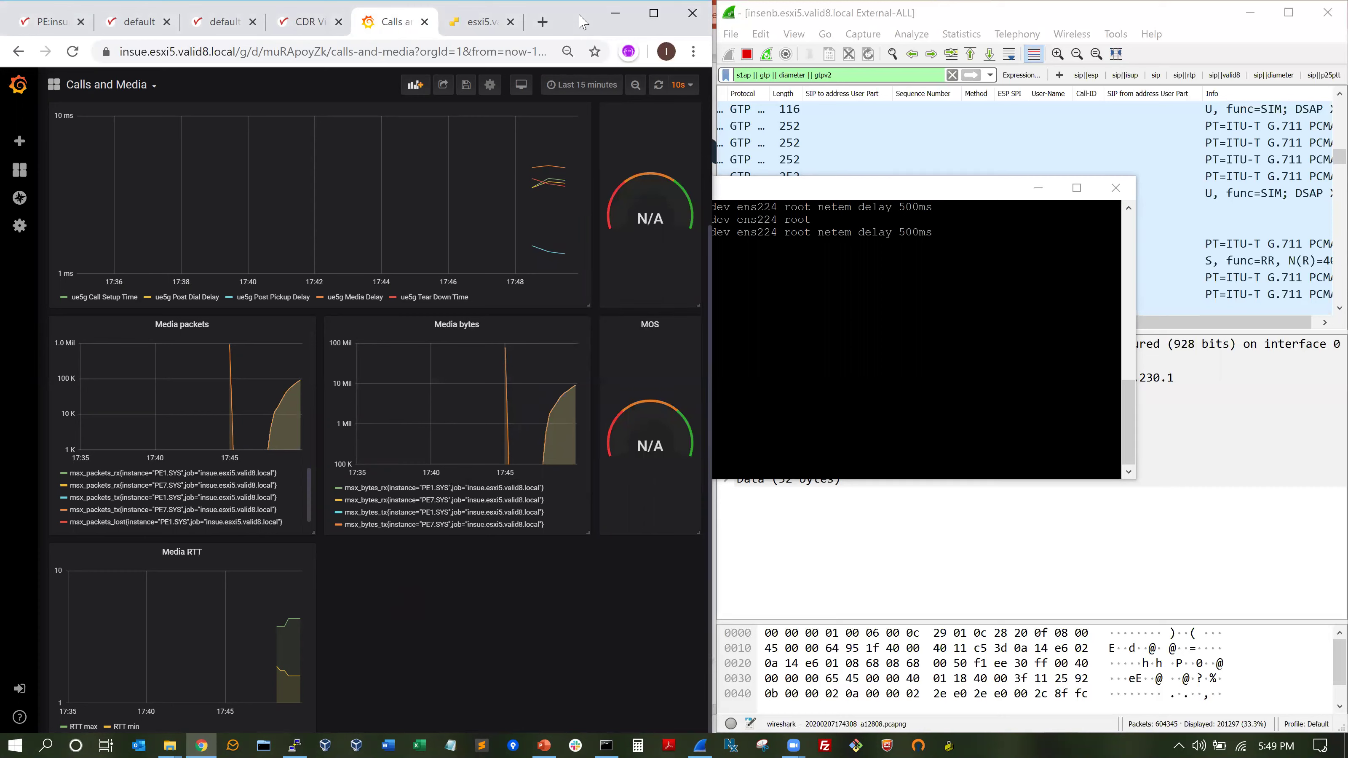
Step: Read the Media RTT spike to about 500 ms and ue5g delays climbing past 100 ms
mouse_move(298, 629)
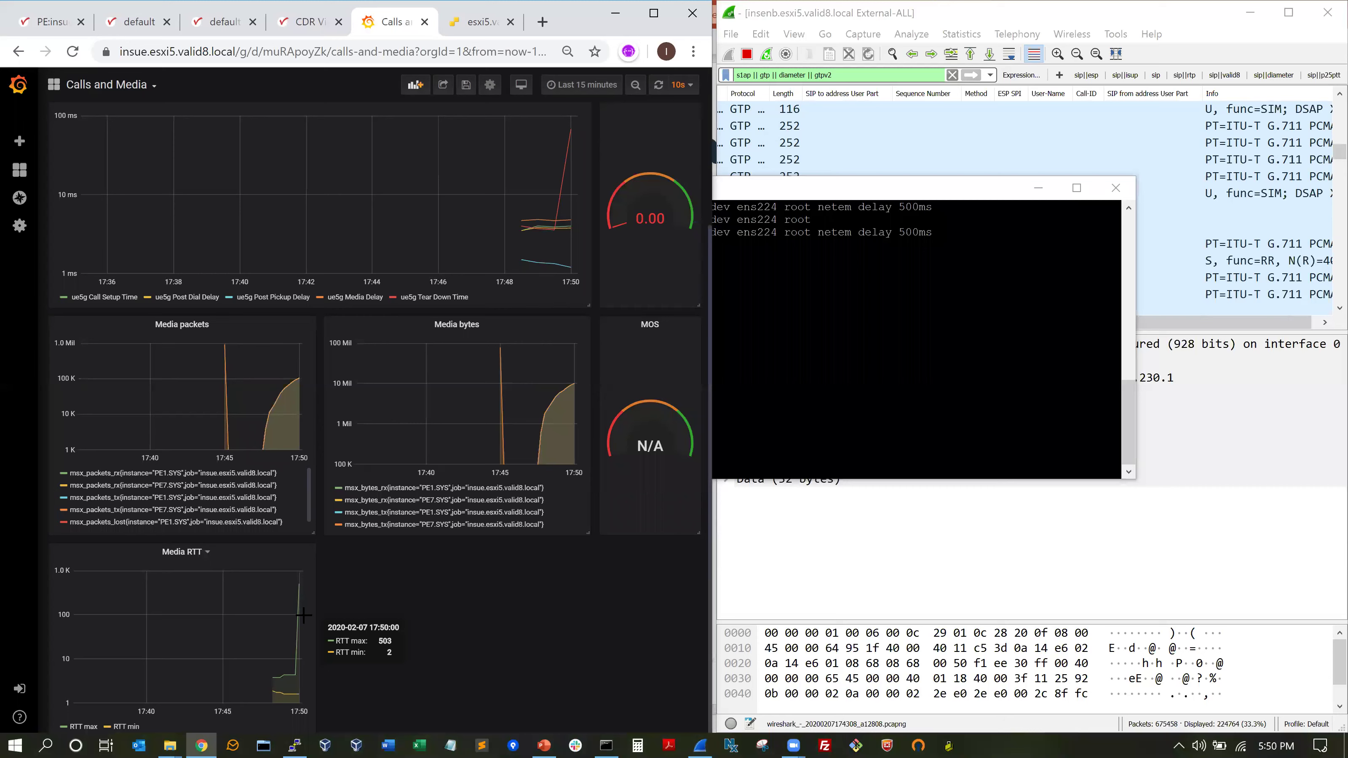
mouse_move(489, 281)
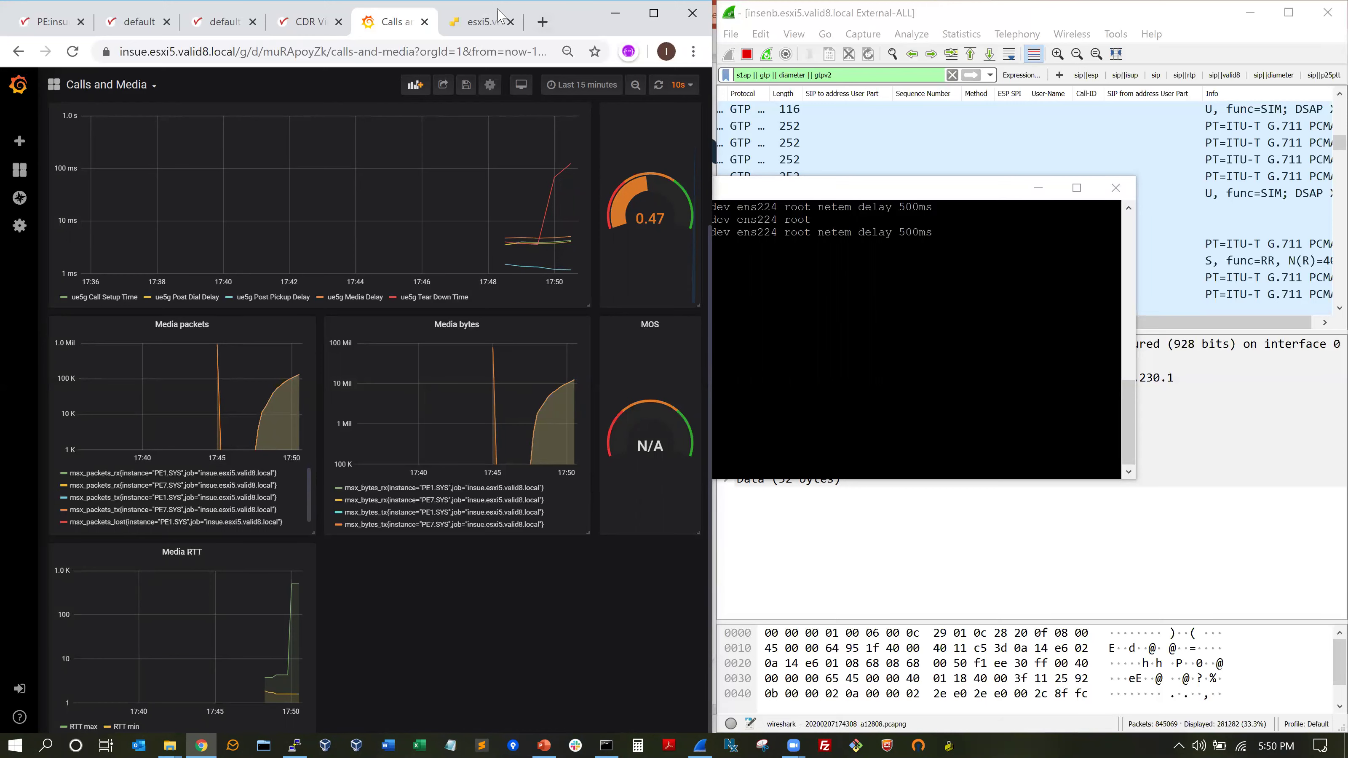
Step: Show the esxi5 host's insarray vSwitch and scroll through its 10 port groups and VLAN IDs
left_click(482, 23)
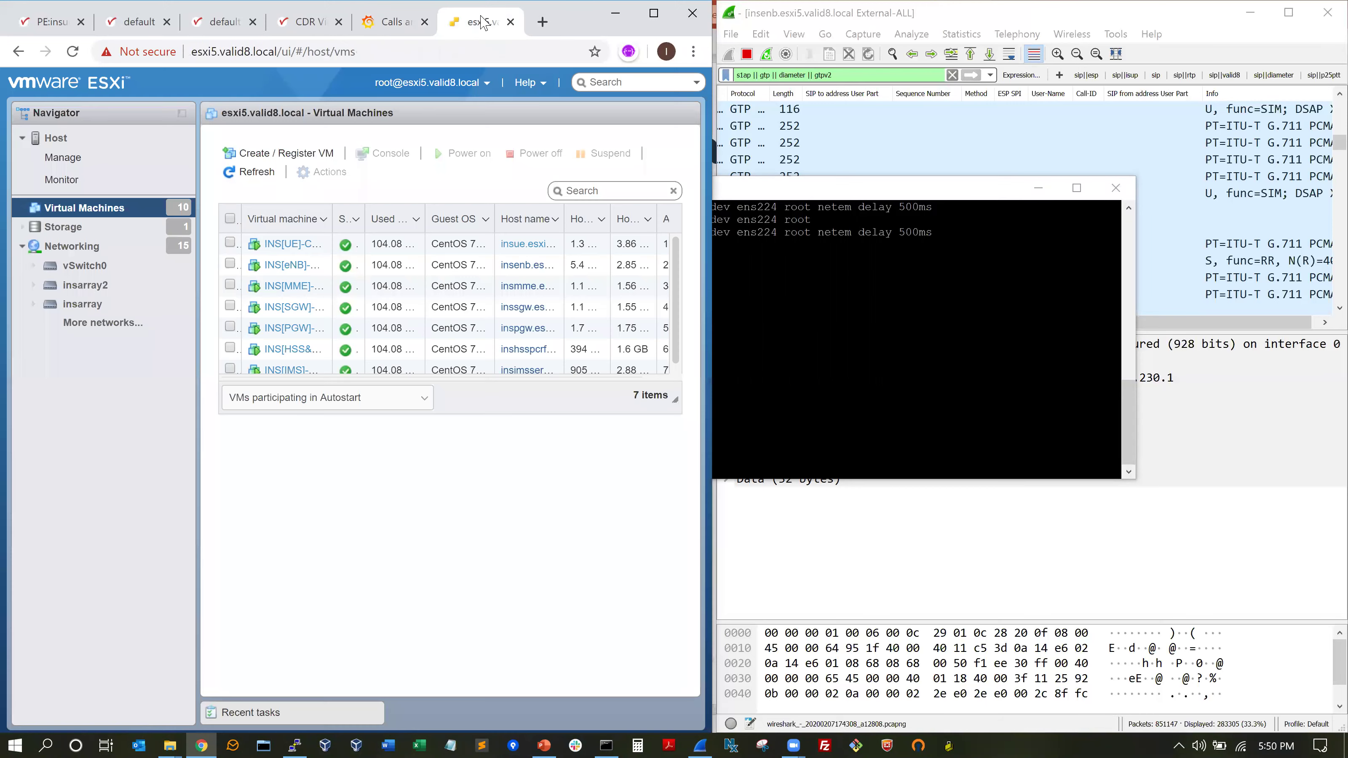
left_click(100, 304)
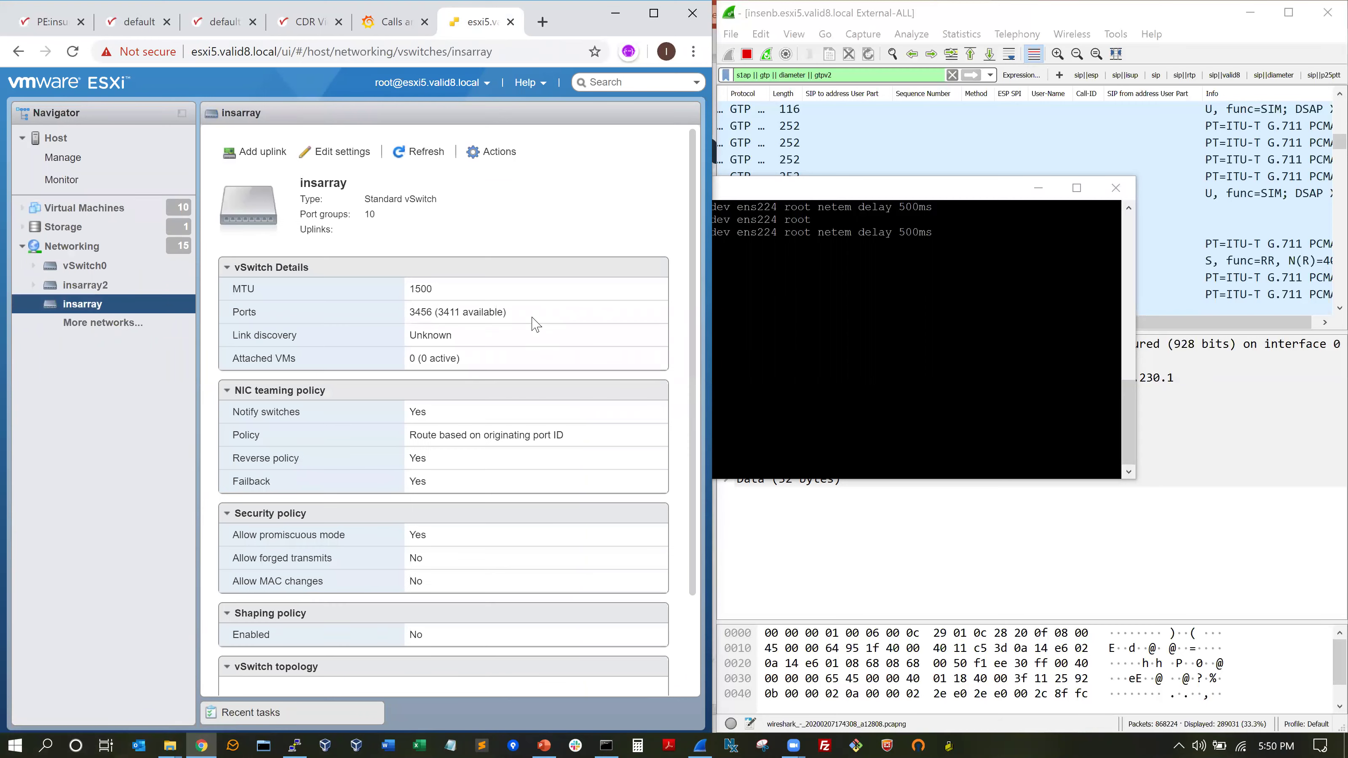
scroll(586, 391, "down", 15)
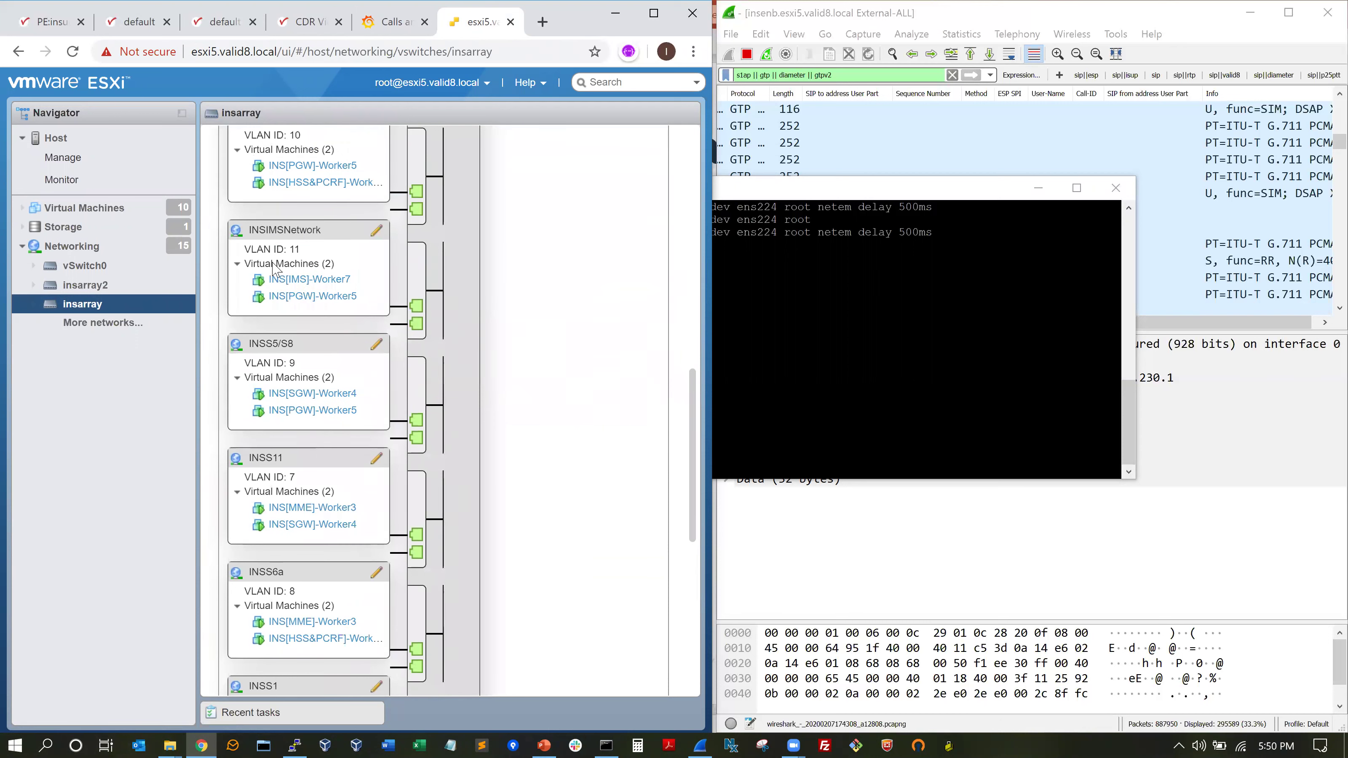
scroll(315, 191, "up", 4)
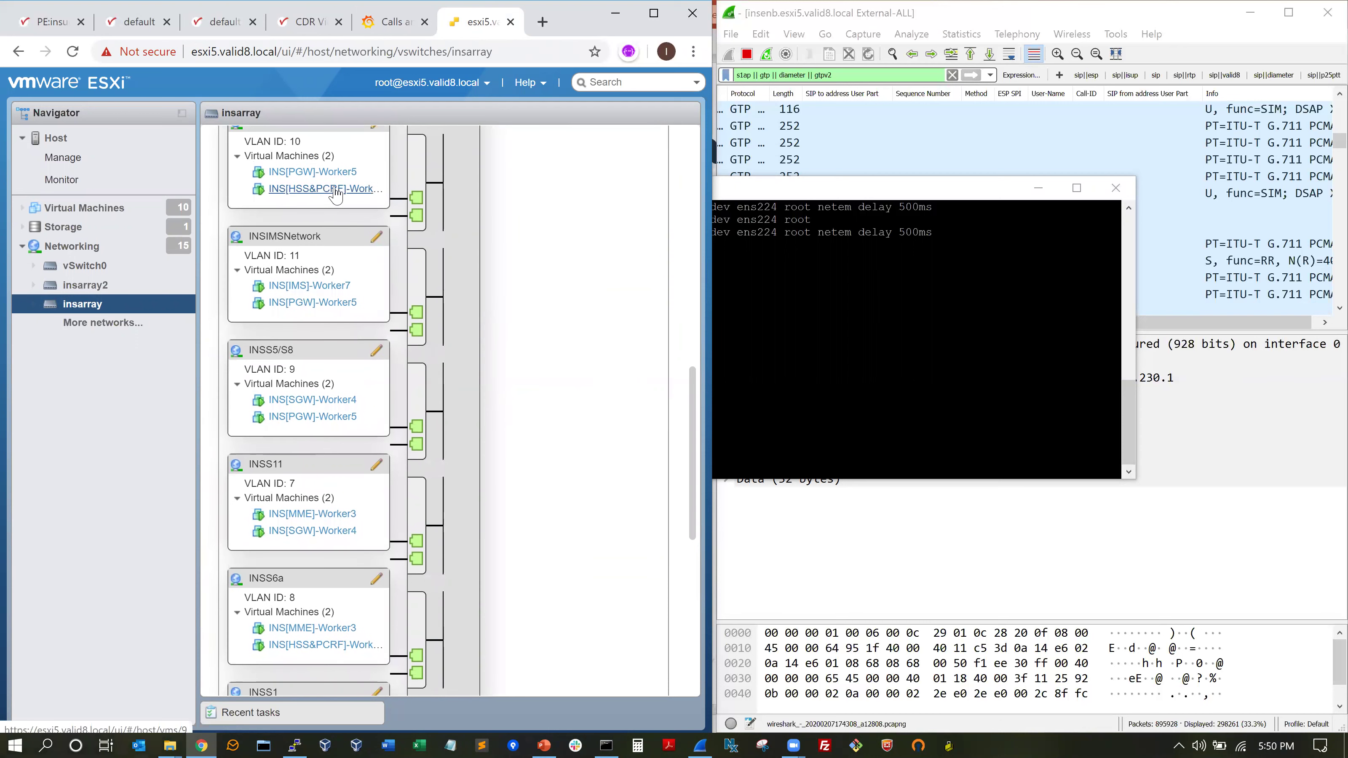
scroll(358, 201, "up", 1)
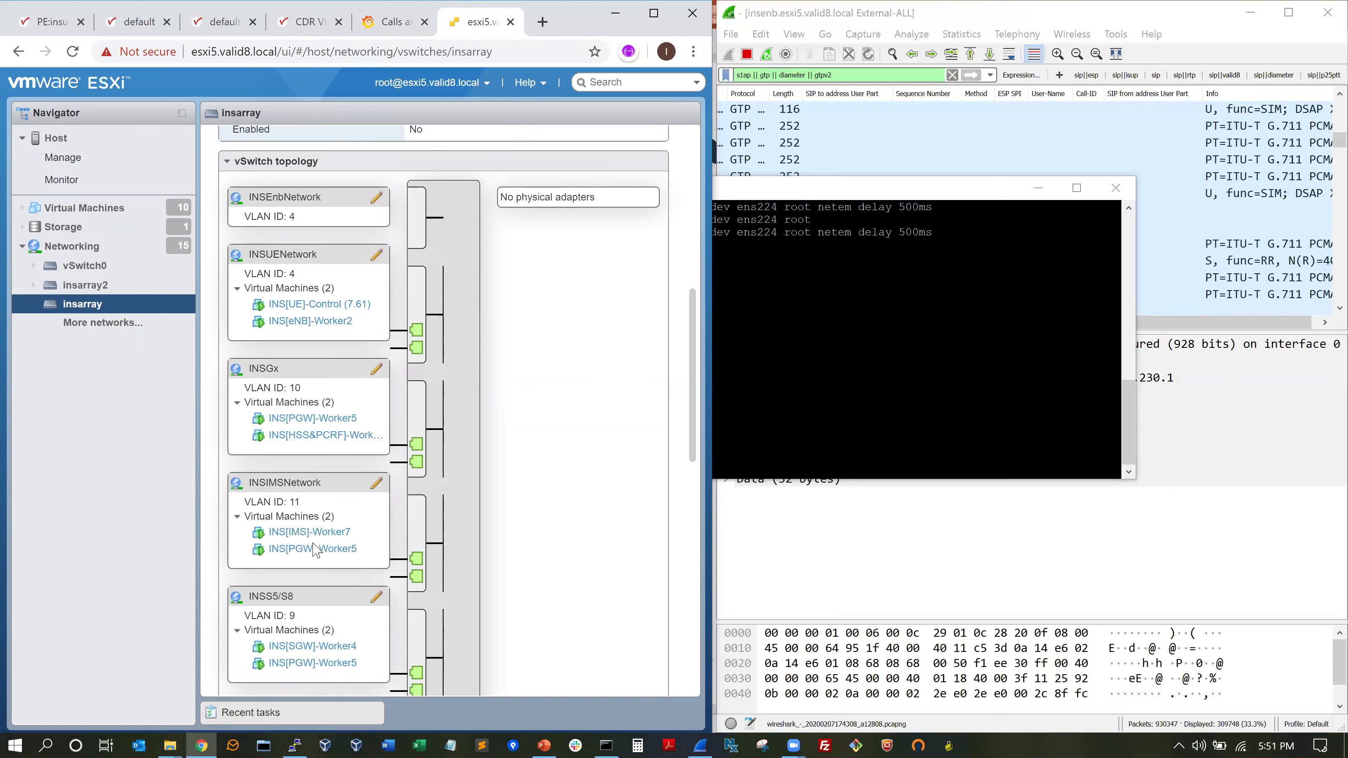
scroll(311, 419, "down", 1)
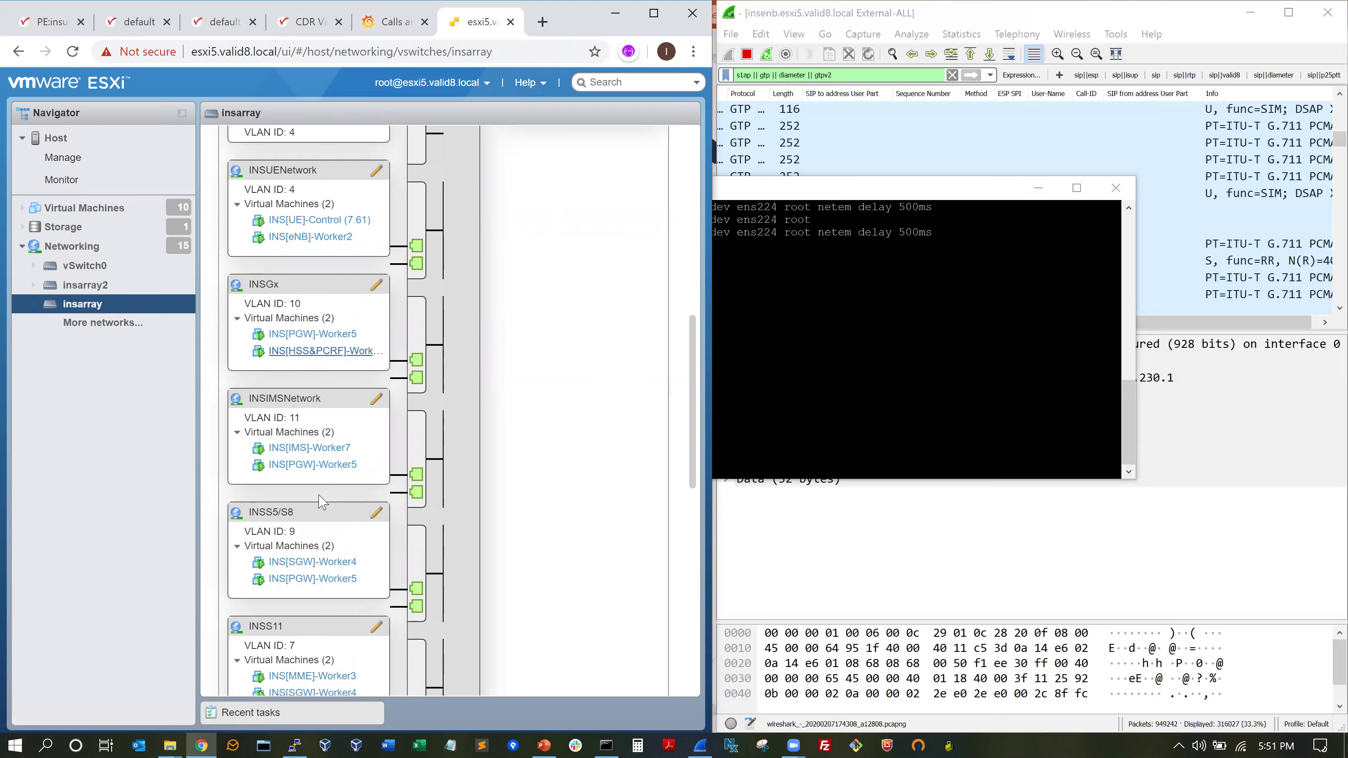
scroll(326, 499, "down", 1)
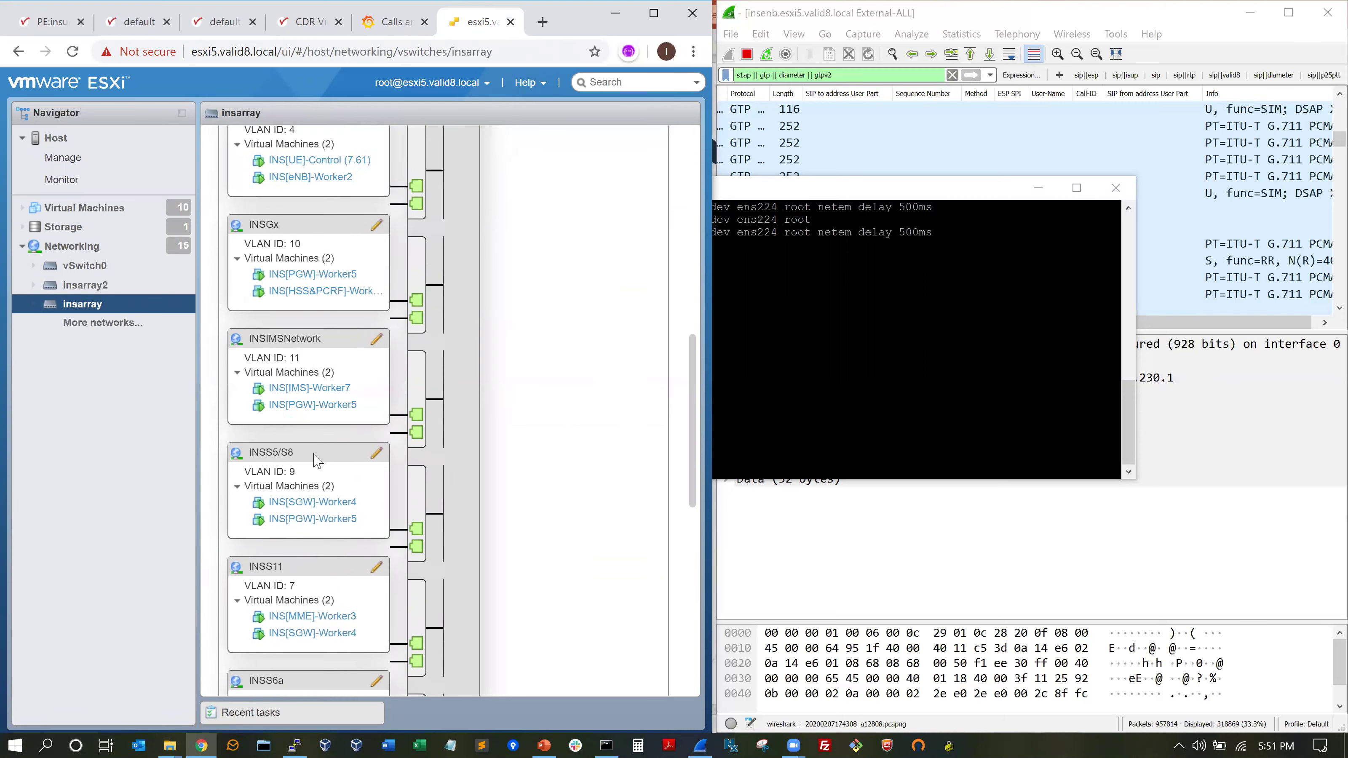
scroll(335, 531, "down", 4)
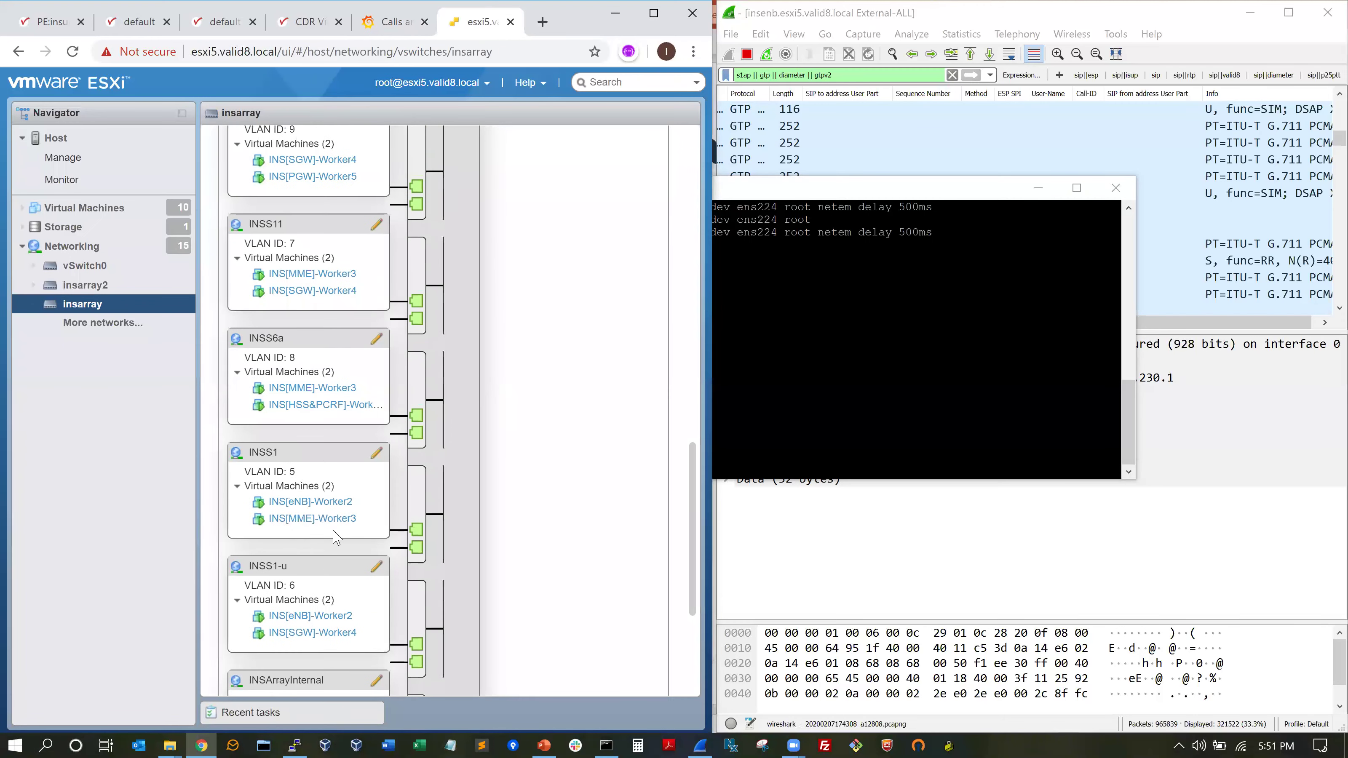
scroll(339, 535, "down", 3)
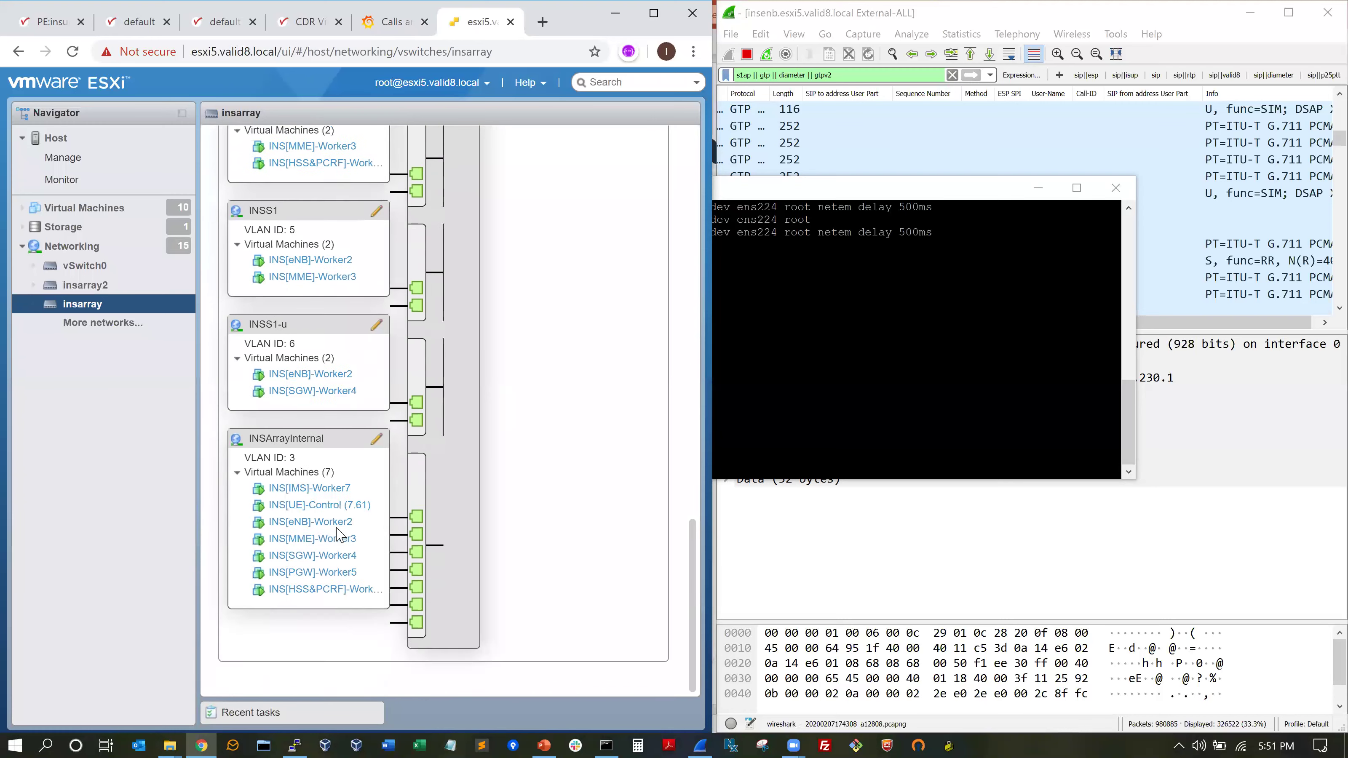
scroll(342, 535, "up", 6)
scroll(343, 533, "up", 10)
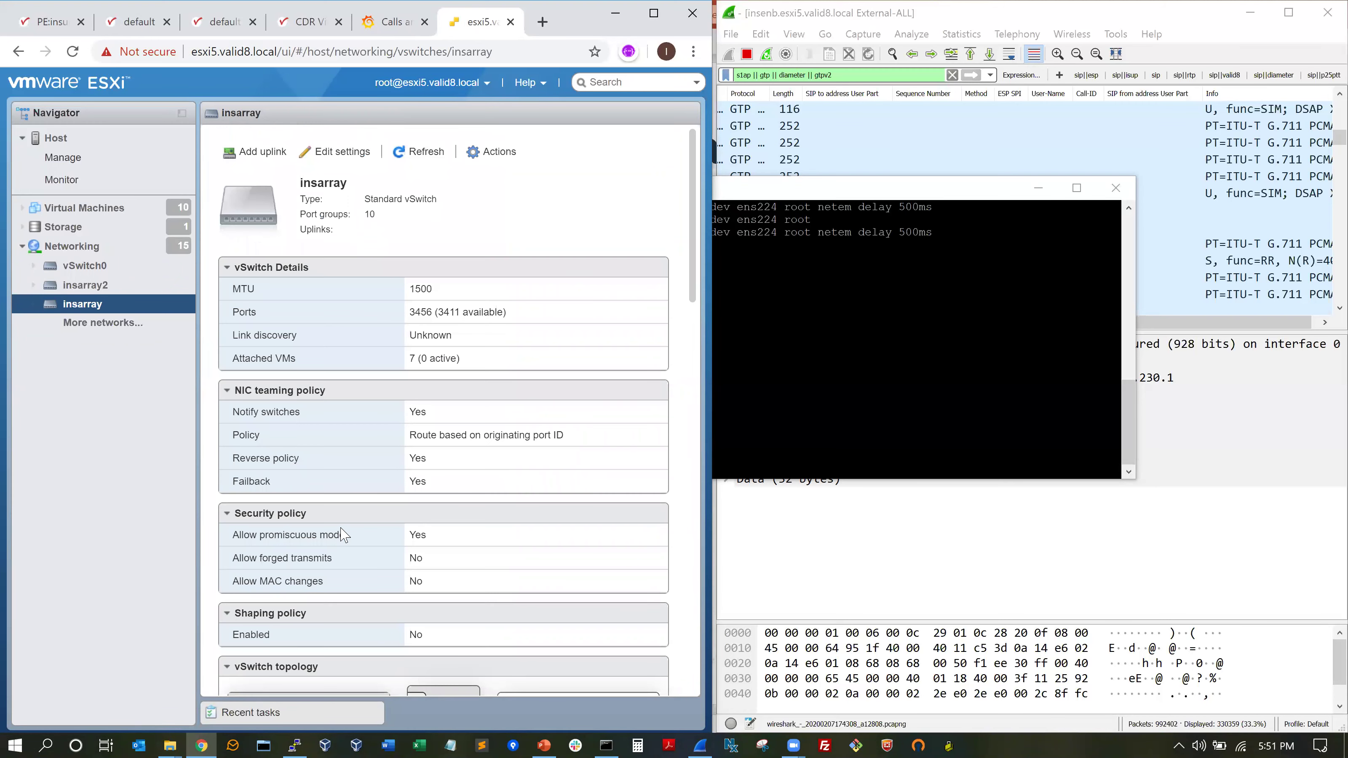